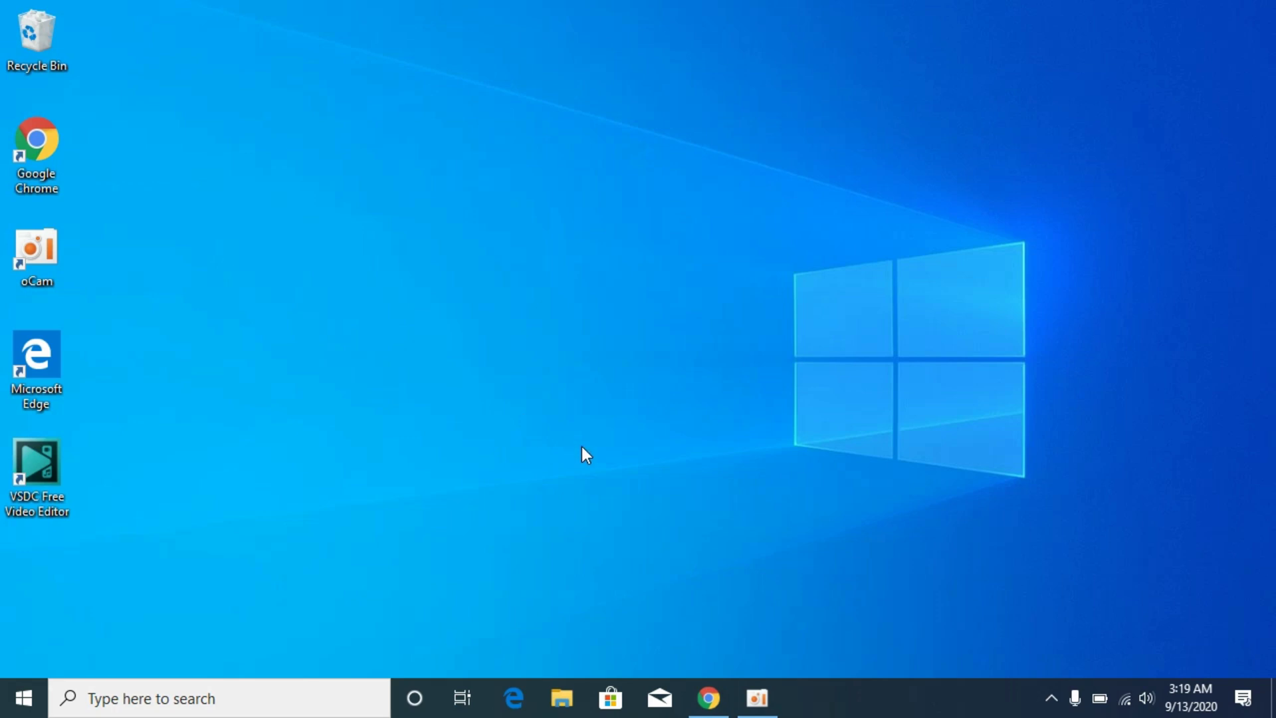
- Google 'api-ms-win-crt-string-l1-1-0-dll download' in Chrome and scroll down to the STS Tutorial result
left_click(697, 692)
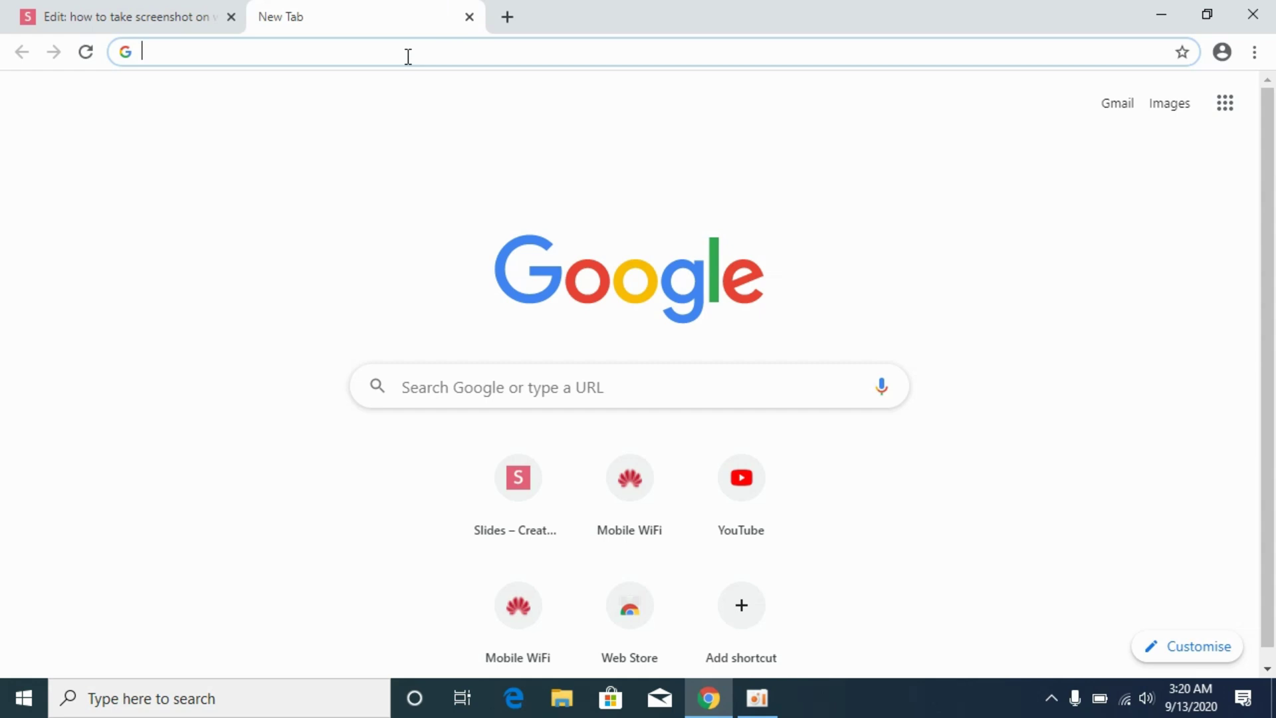
right_click(408, 56)
left_click(470, 181)
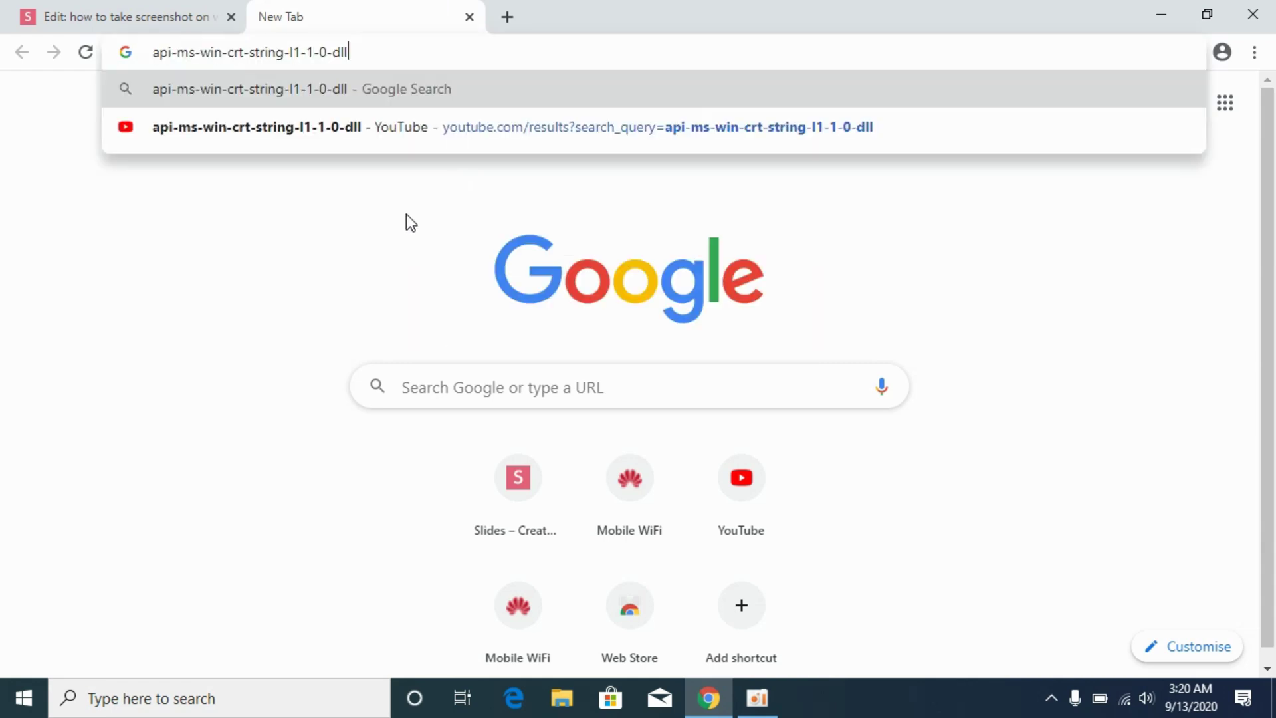
type("do")
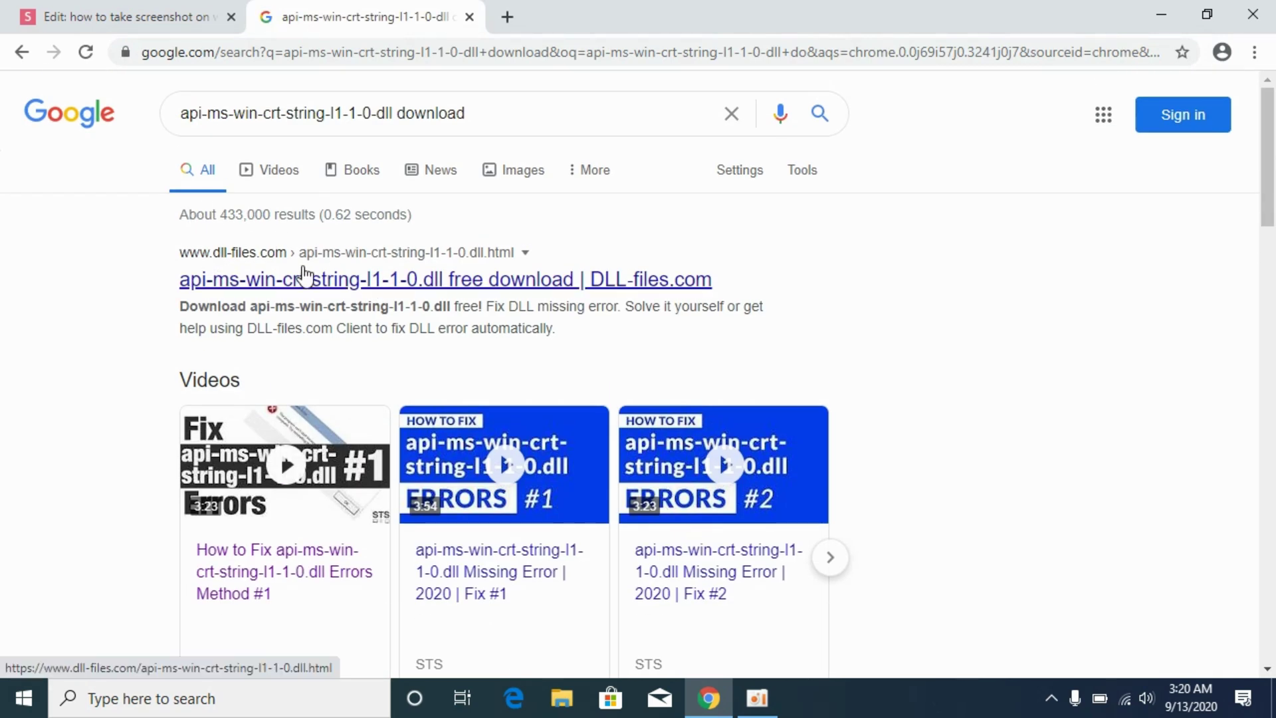
scroll(303, 274, "down", 5)
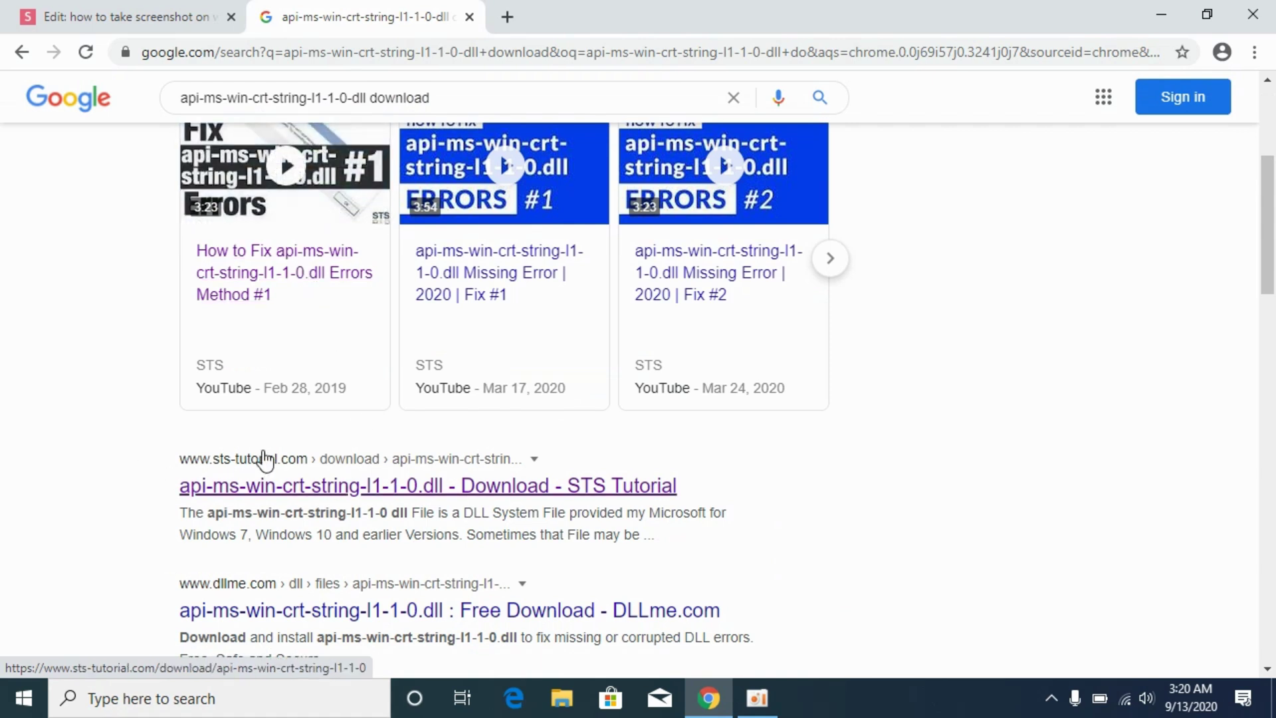
scroll(169, 480, "down", 3)
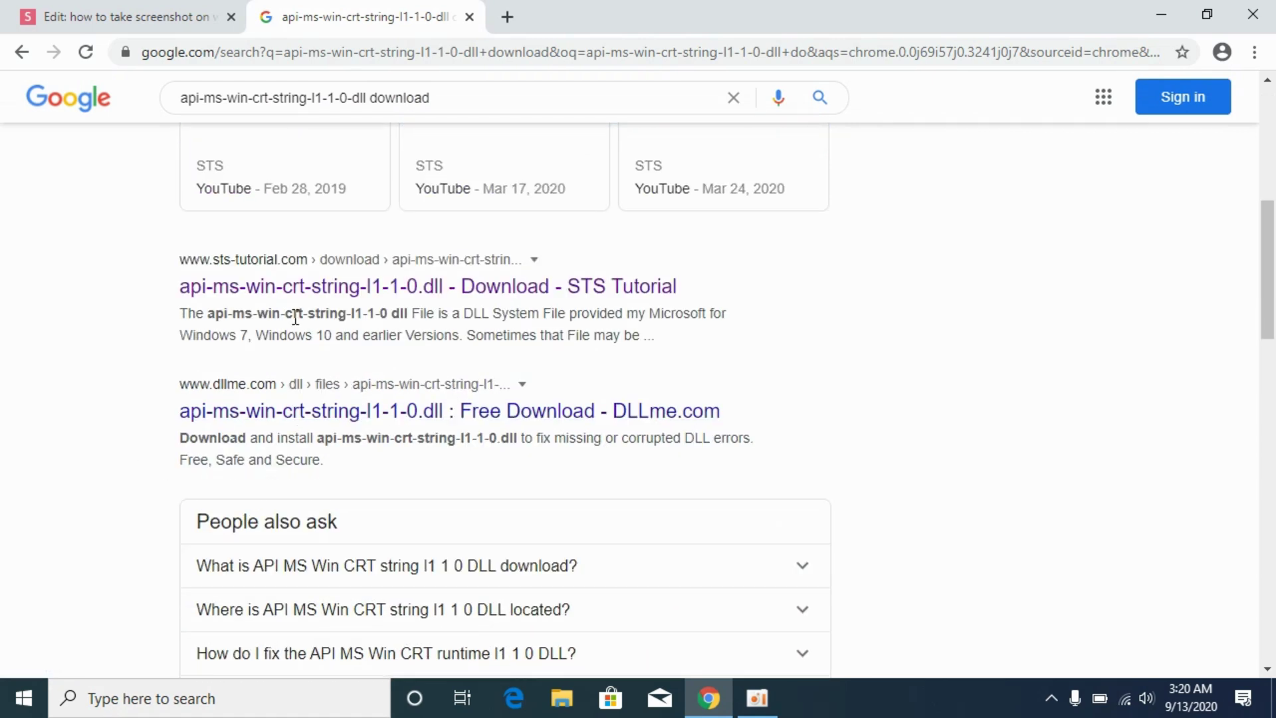
- Open the STS Tutorial result and scroll to its installation instructions and 32/64-bit download boxes
left_click(260, 292)
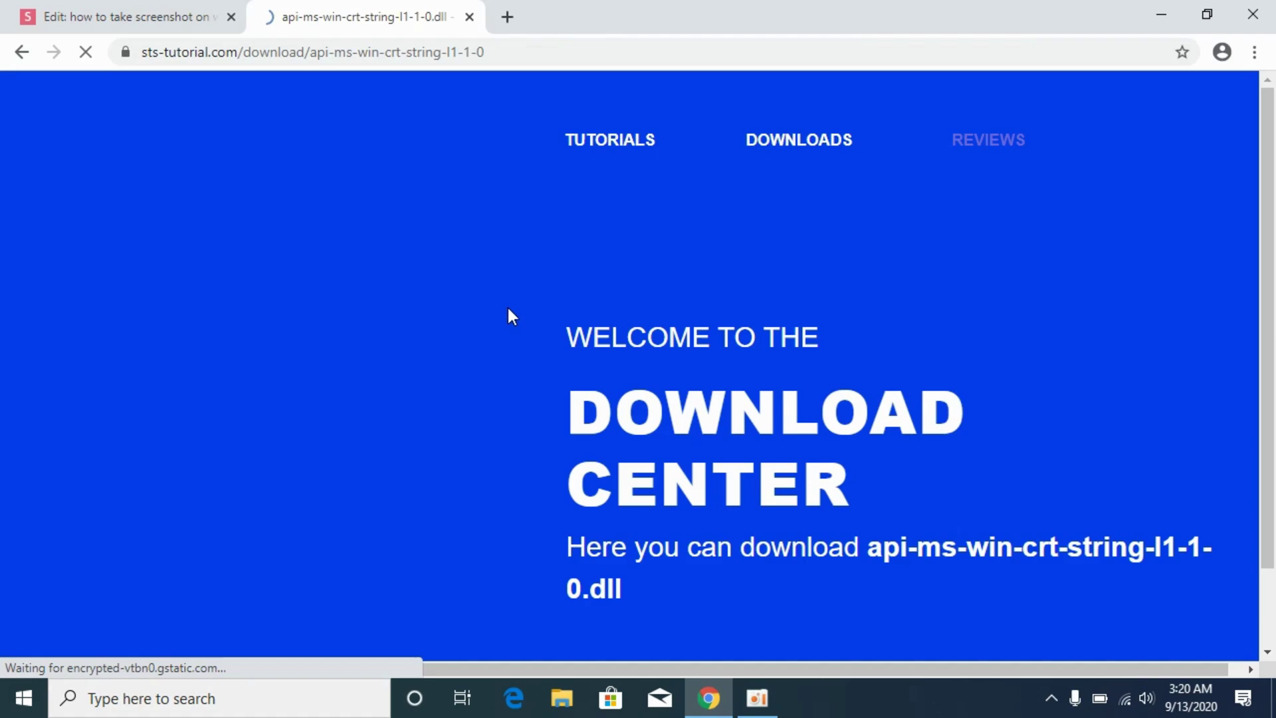
scroll(509, 325, "down", 15)
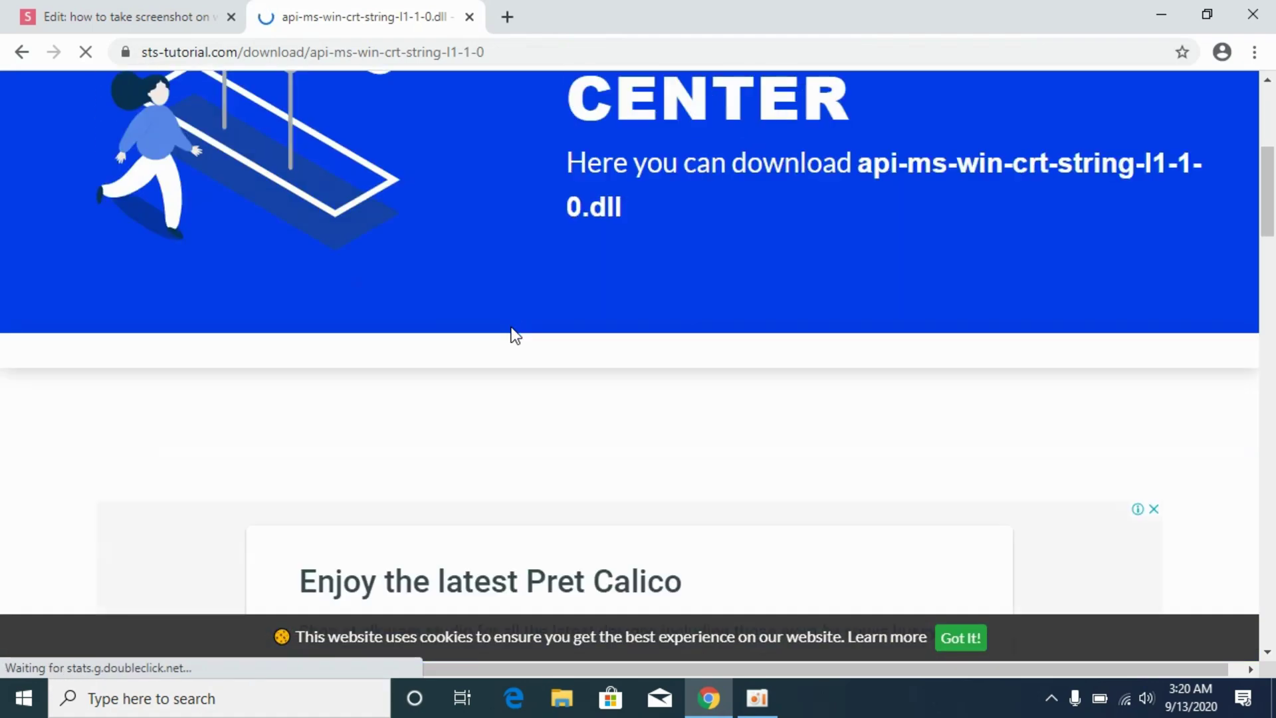
scroll(512, 325, "down", 8)
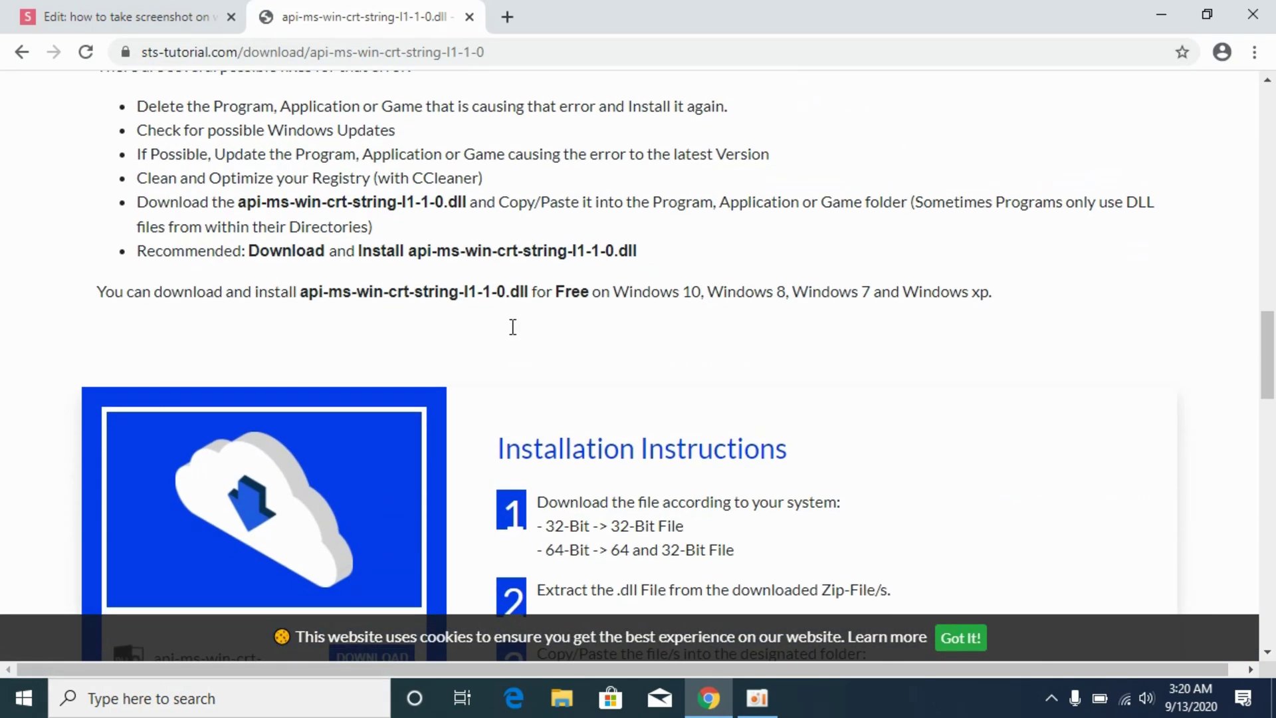
scroll(512, 326, "down", 5)
scroll(513, 327, "down", 2)
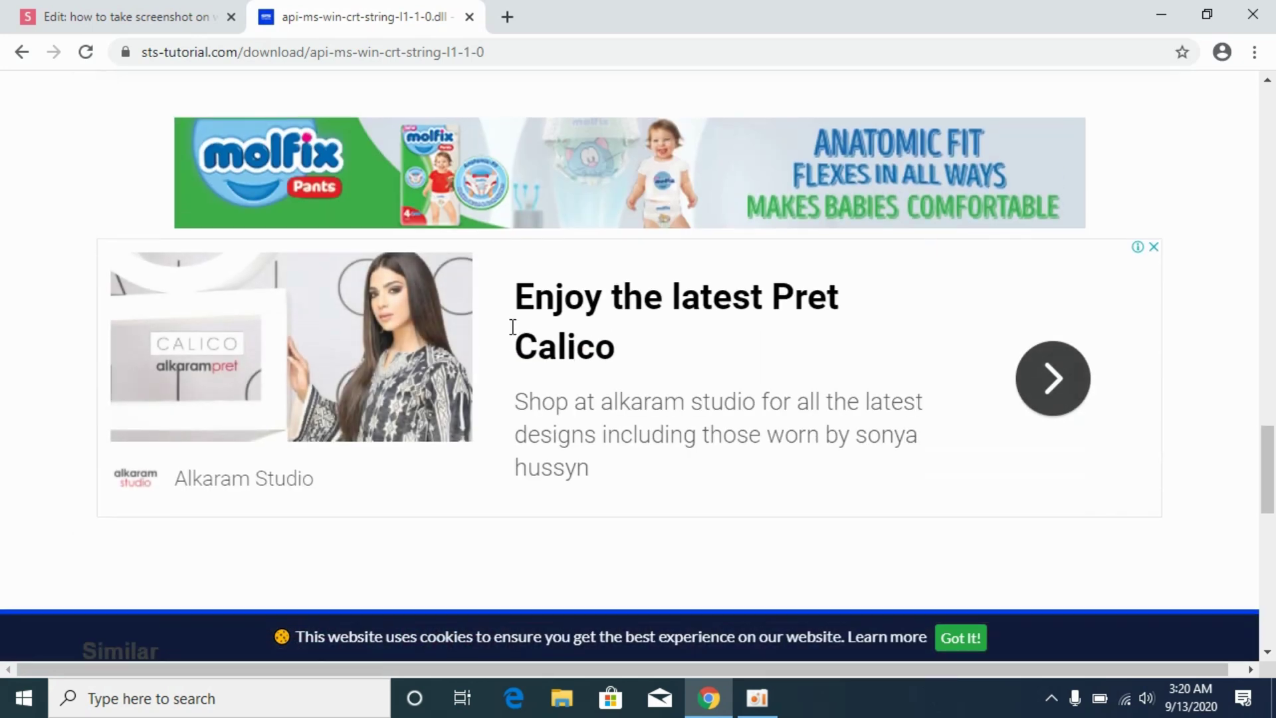
scroll(512, 326, "up", 8)
scroll(246, 324, "down", 3)
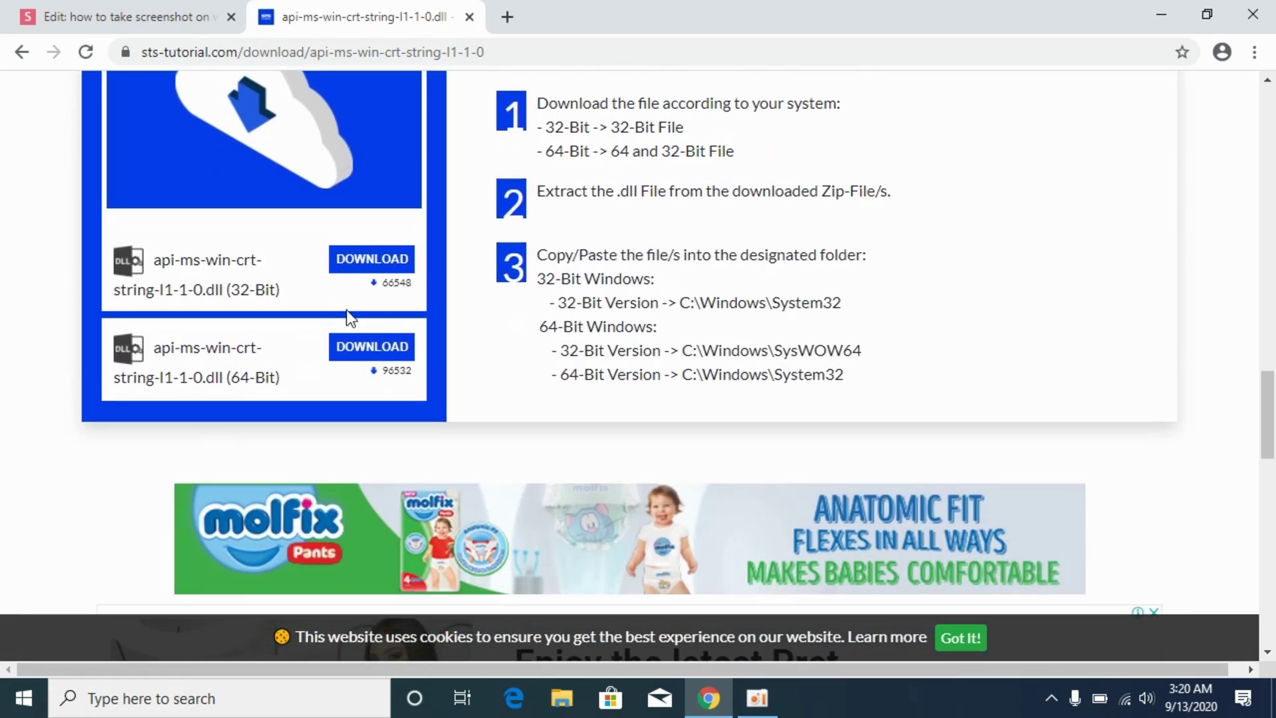
scroll(298, 416, "up", 3)
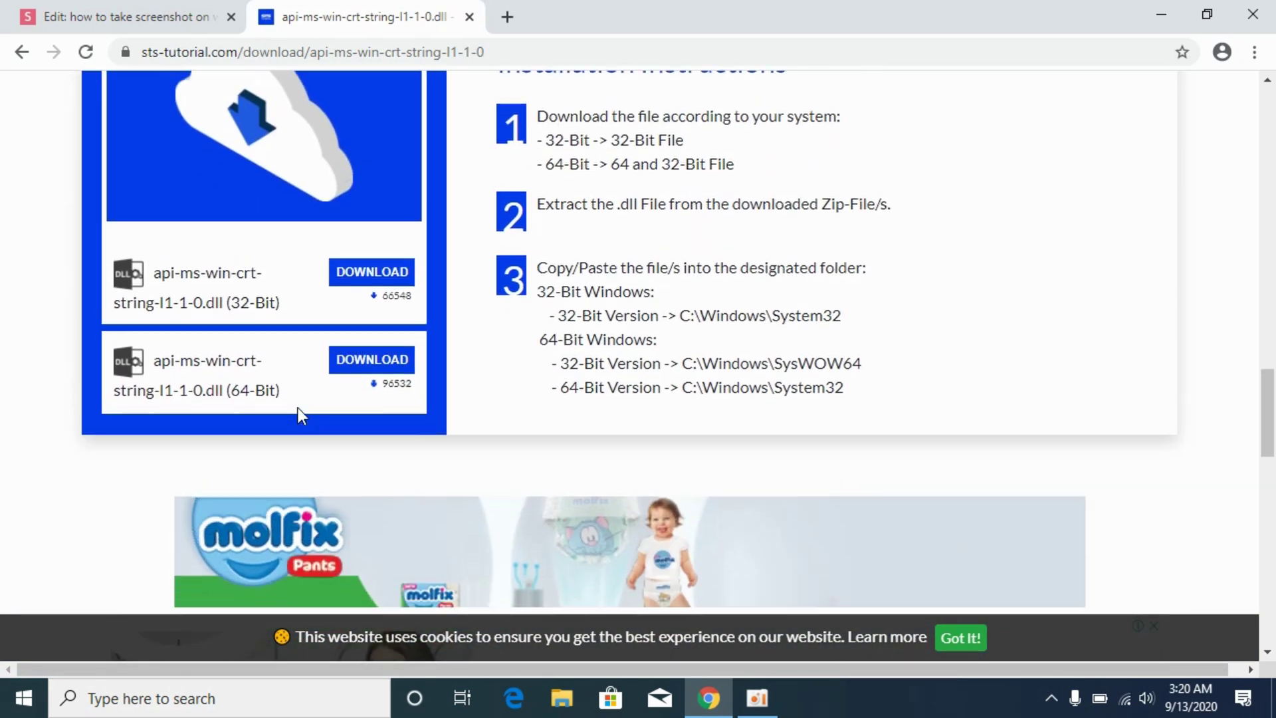
scroll(317, 410, "down", 2)
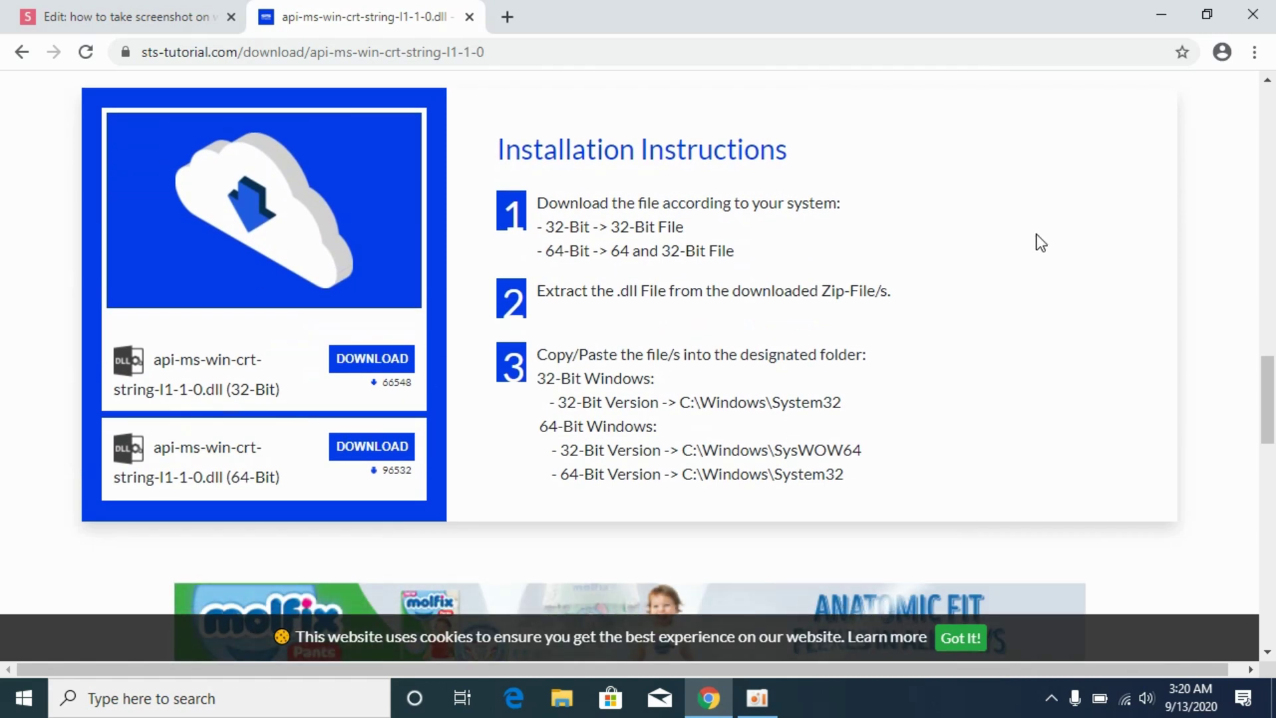
- Check This PC's properties to confirm a 64-bit Windows 10 Pro system, then close them
left_click(1156, 7)
left_click(24, 698)
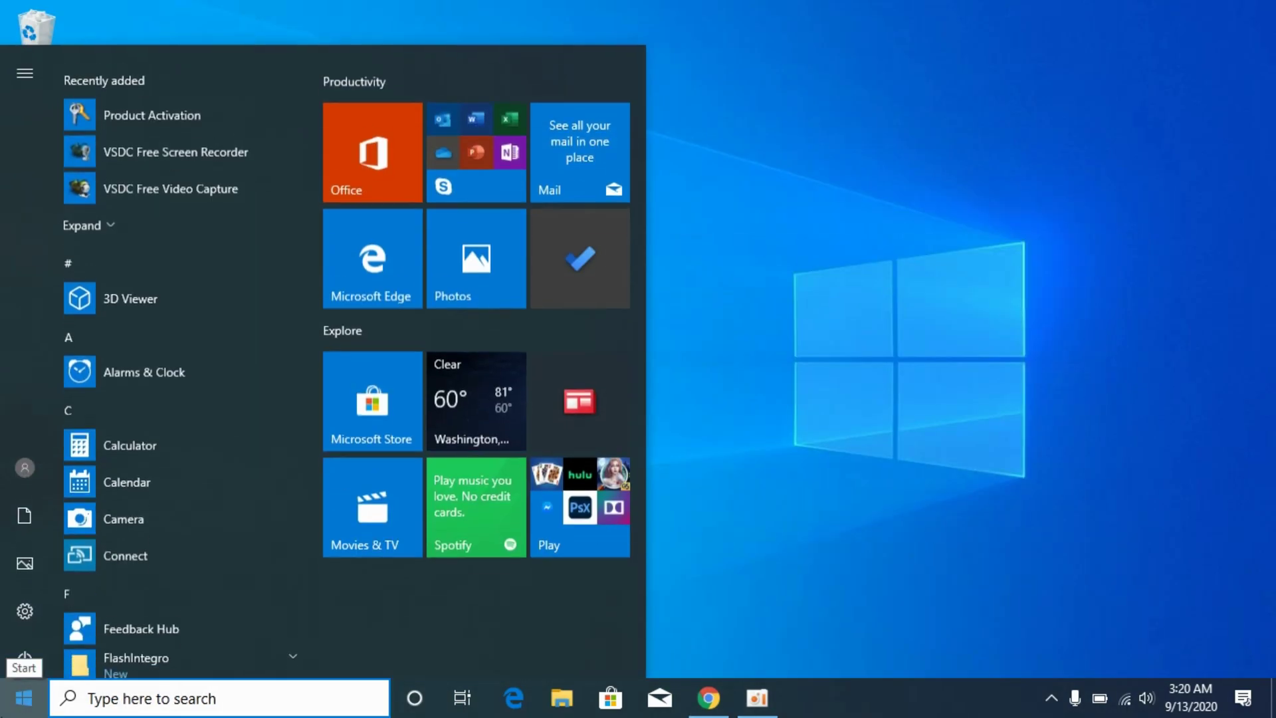
type("th")
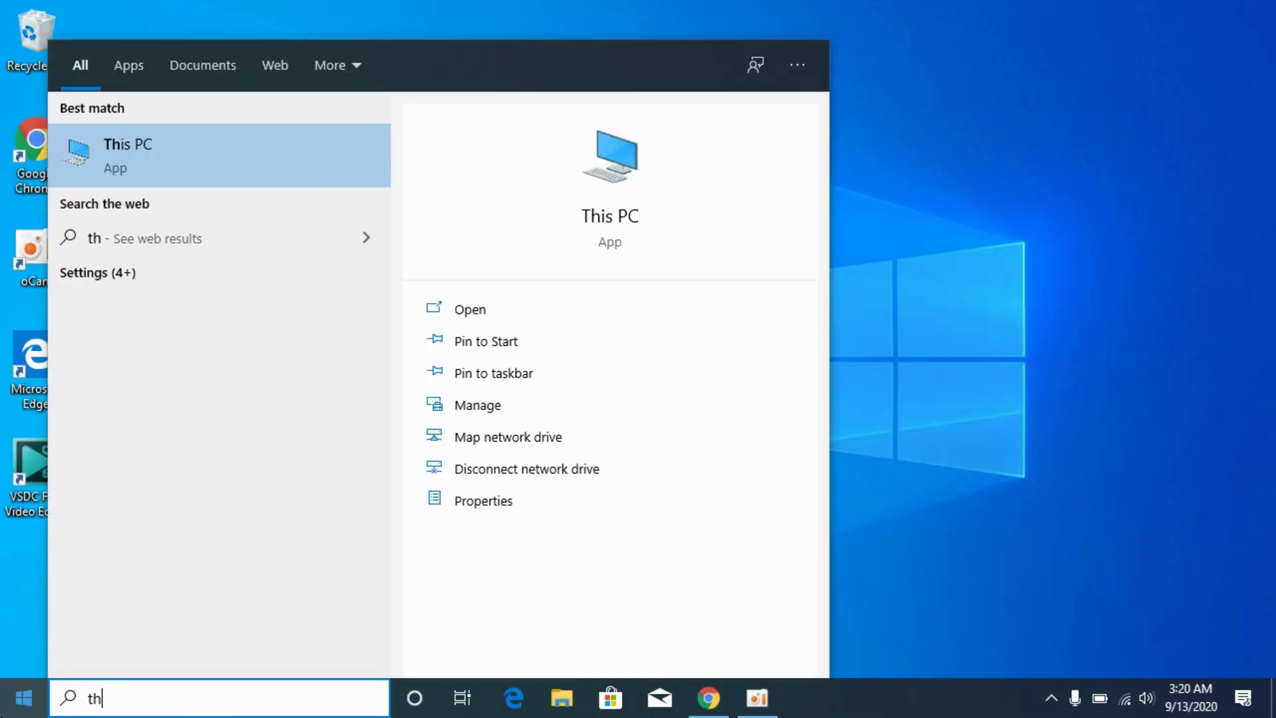
type("is")
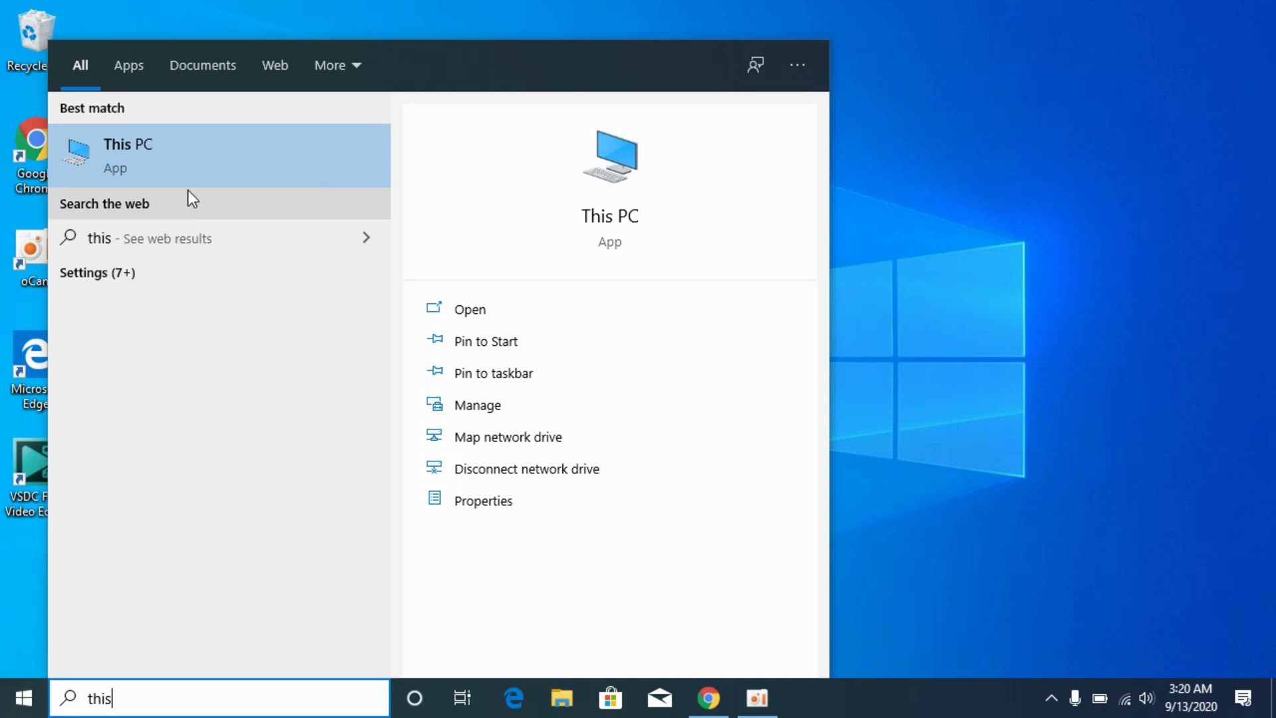
right_click(198, 160)
left_click(254, 342)
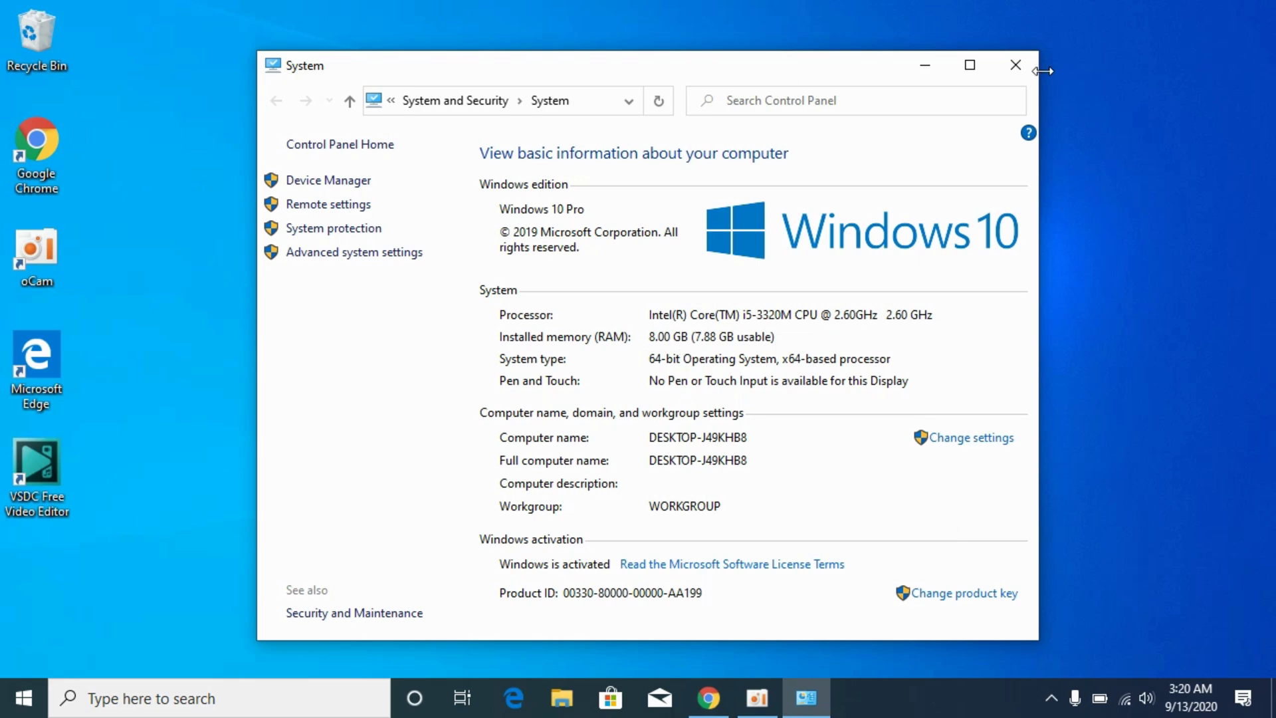
left_click(1015, 66)
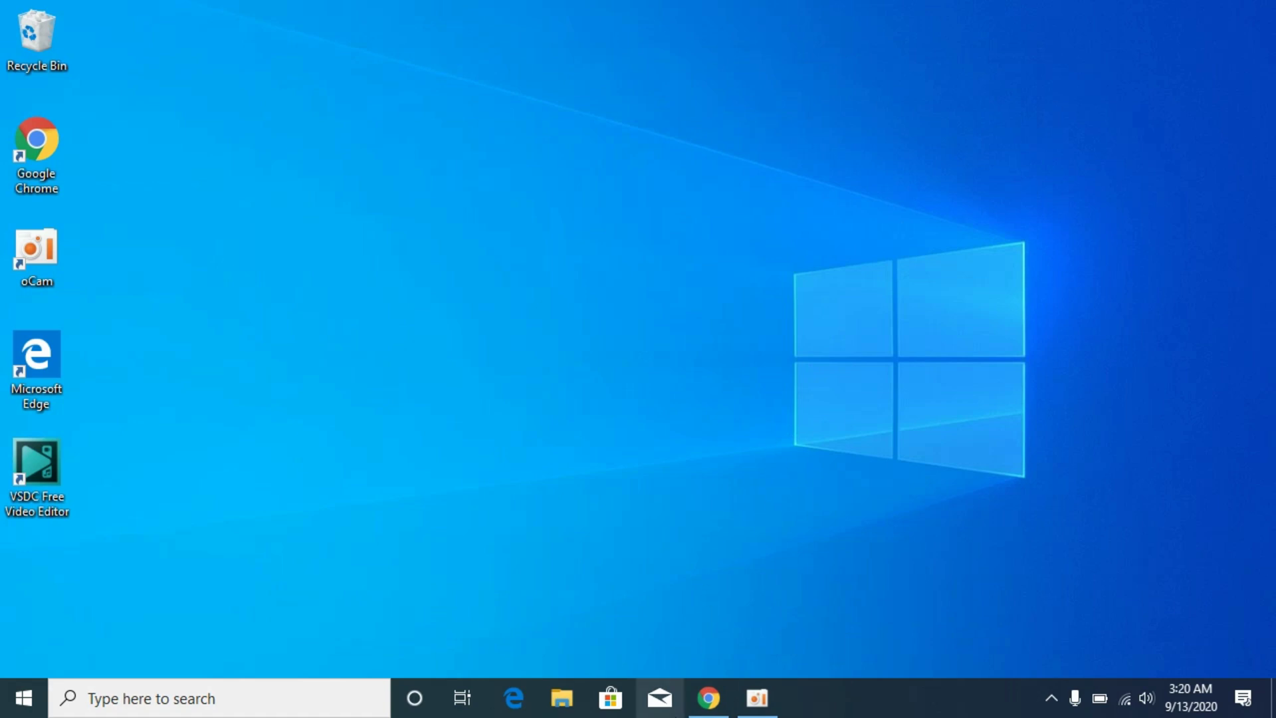
- Back in Chrome, download the 32-Bit api-ms-win-crt-string-l1-1-0.dll zip
left_click(710, 700)
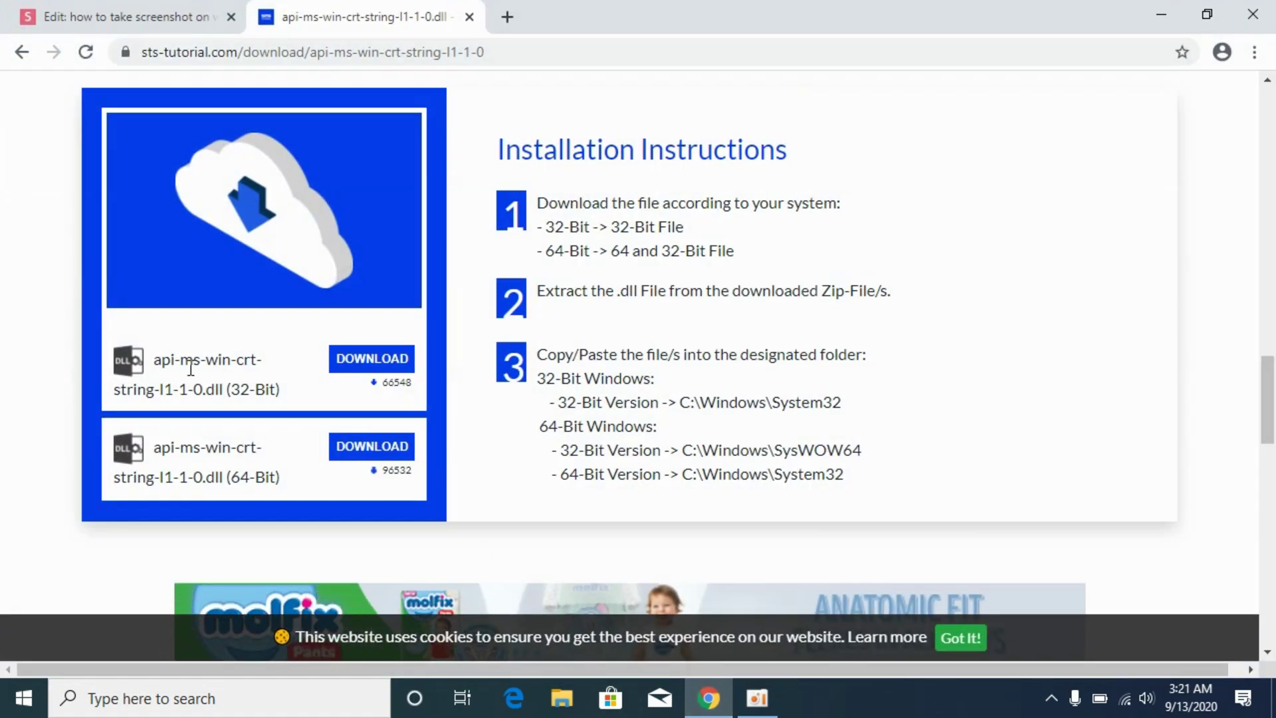
left_click_drag(226, 389, 369, 359)
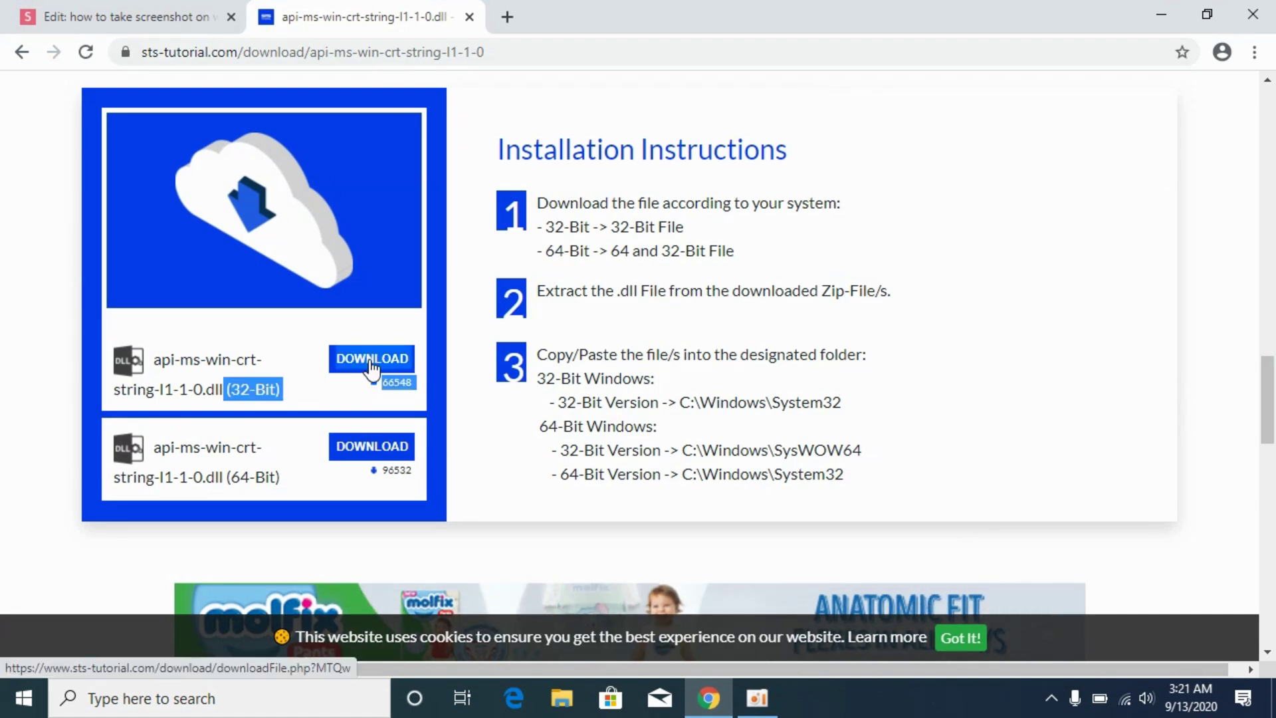
left_click(371, 359)
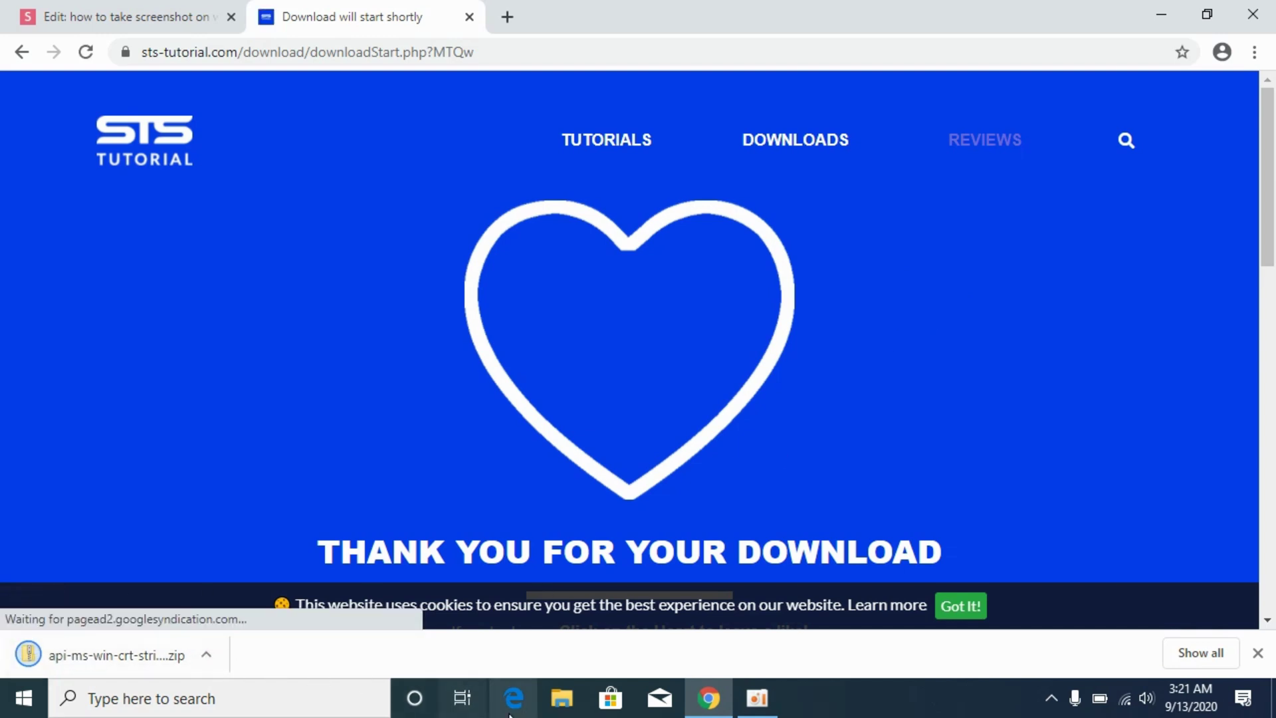
- Open the 32-bit zip in Downloads and copy the 18 KB api-ms-win-crt-string-l1-1-0.dll inside it
left_click(560, 707)
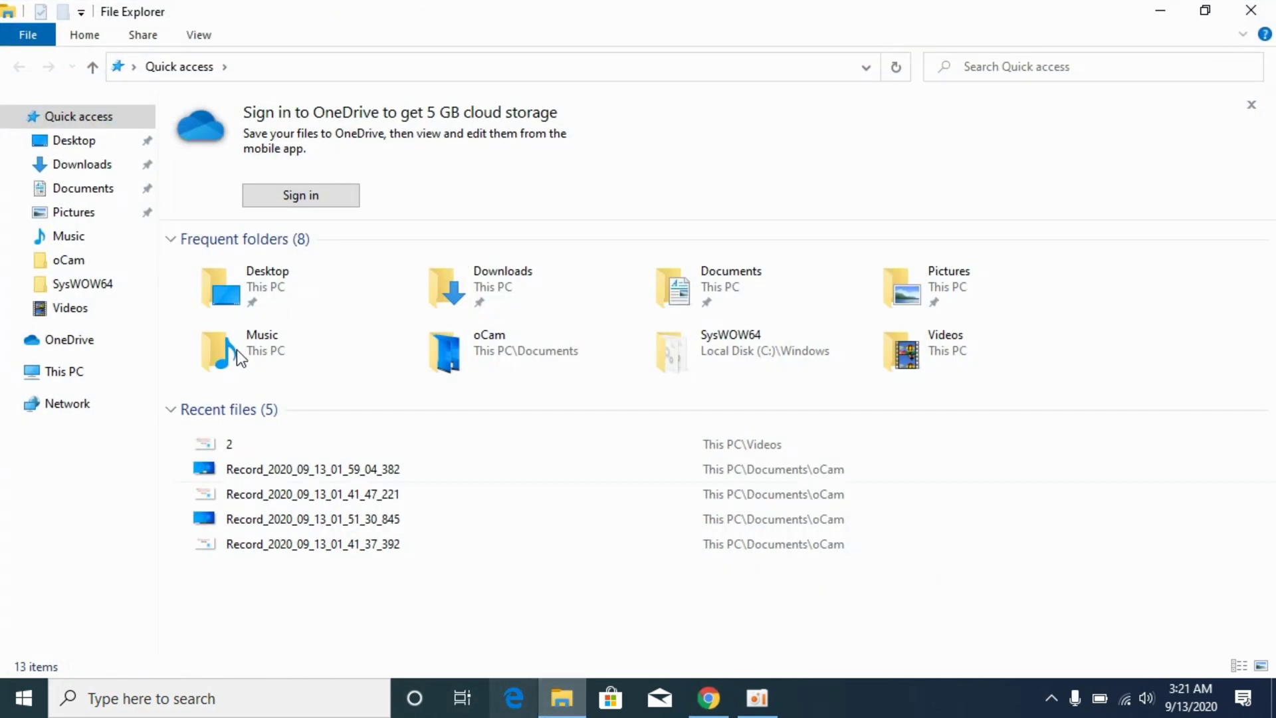
left_click(82, 166)
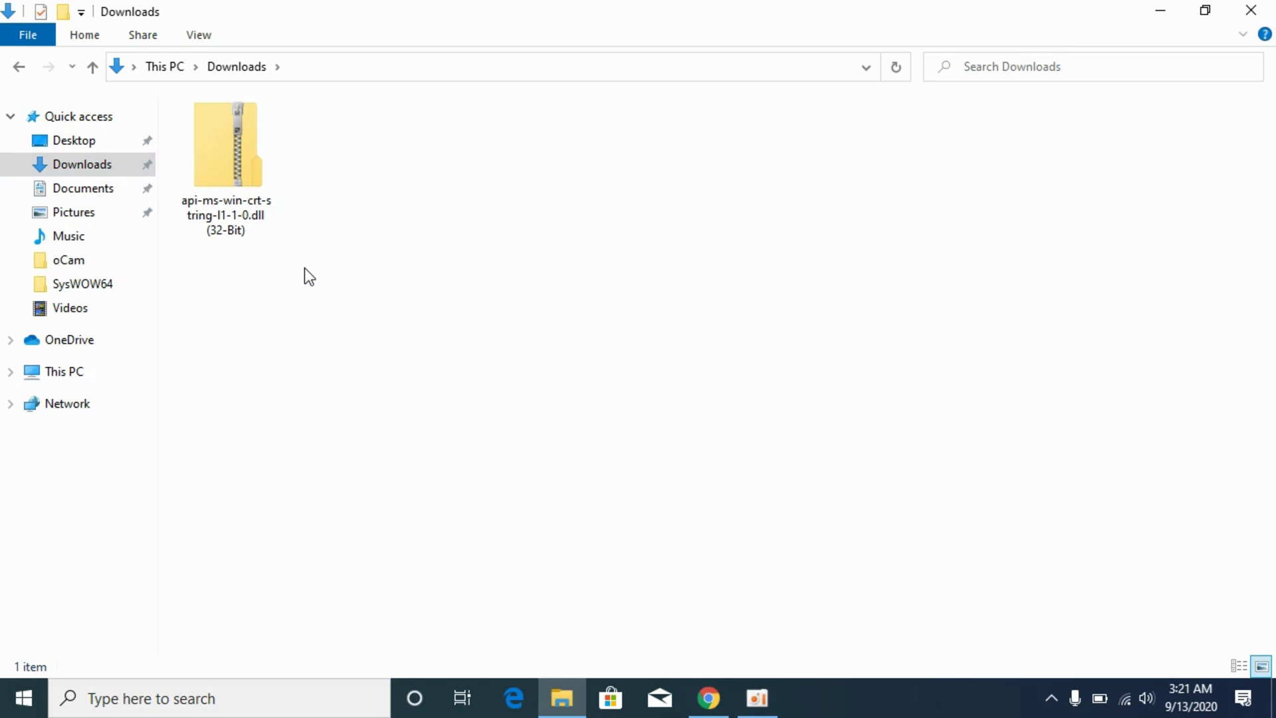
left_click(254, 203)
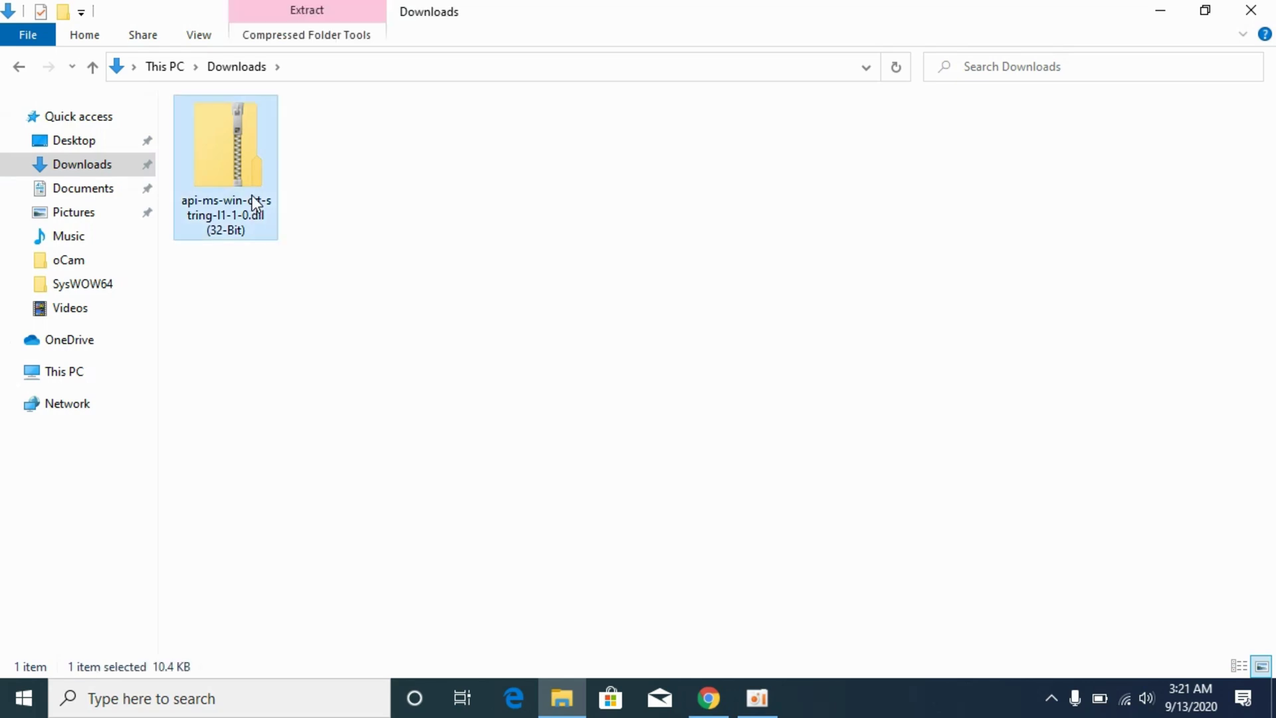
double_click(230, 154)
left_click(270, 160)
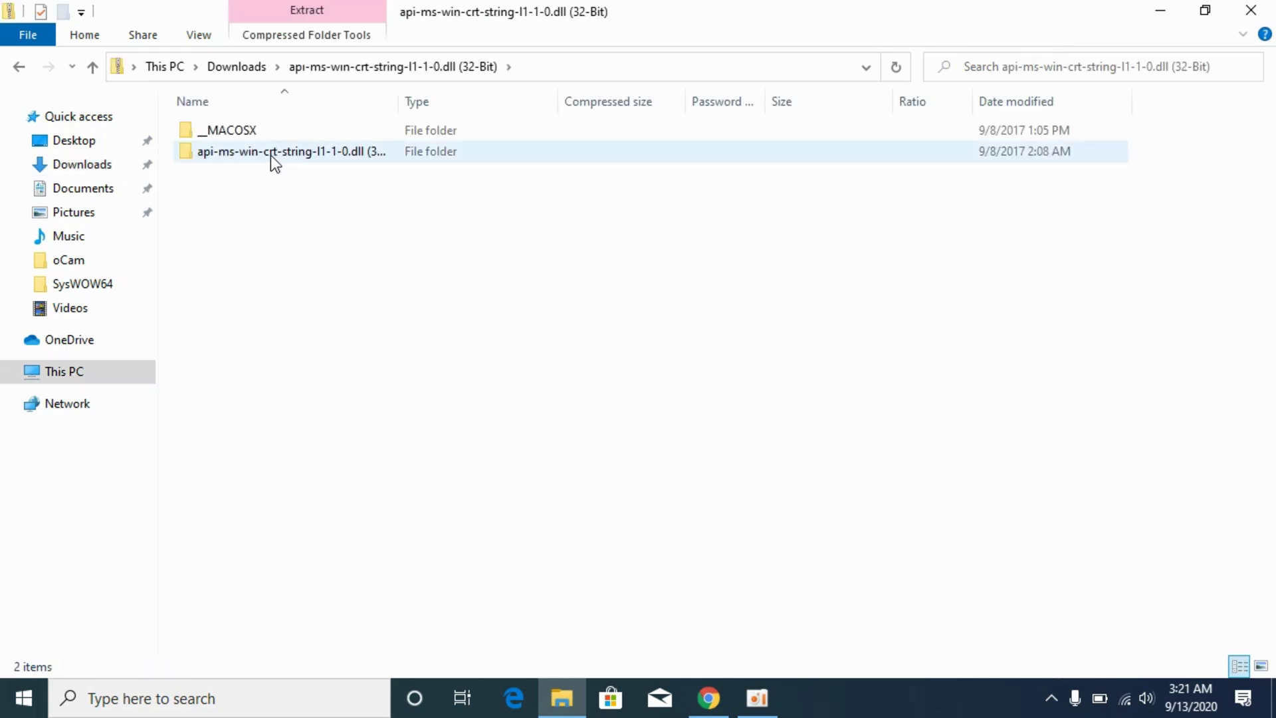
double_click(269, 154)
left_click(270, 154)
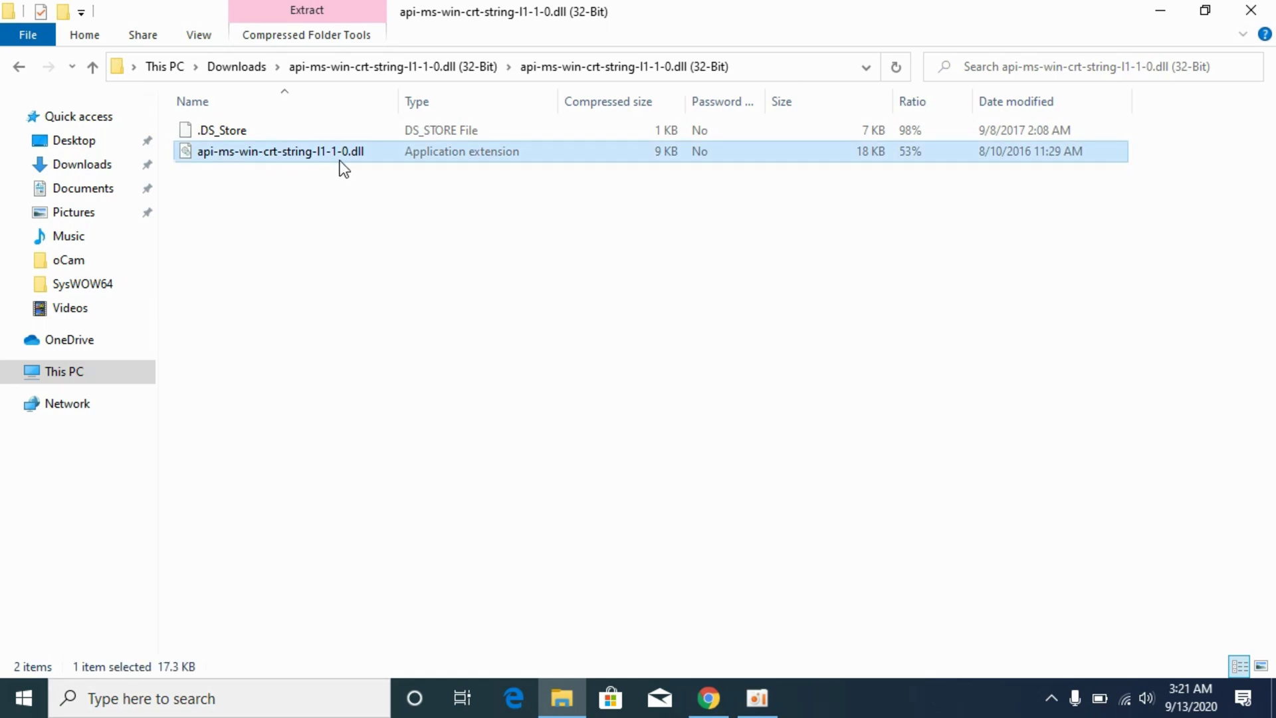
right_click(293, 149)
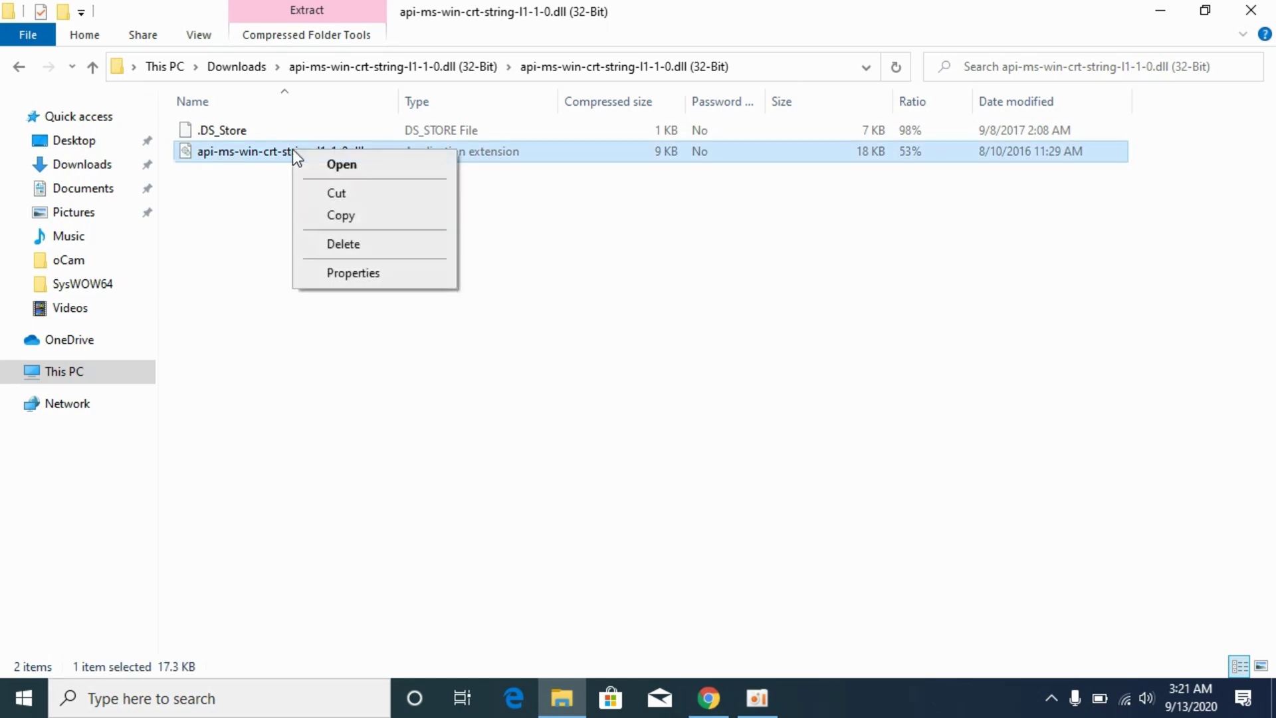
left_click(342, 218)
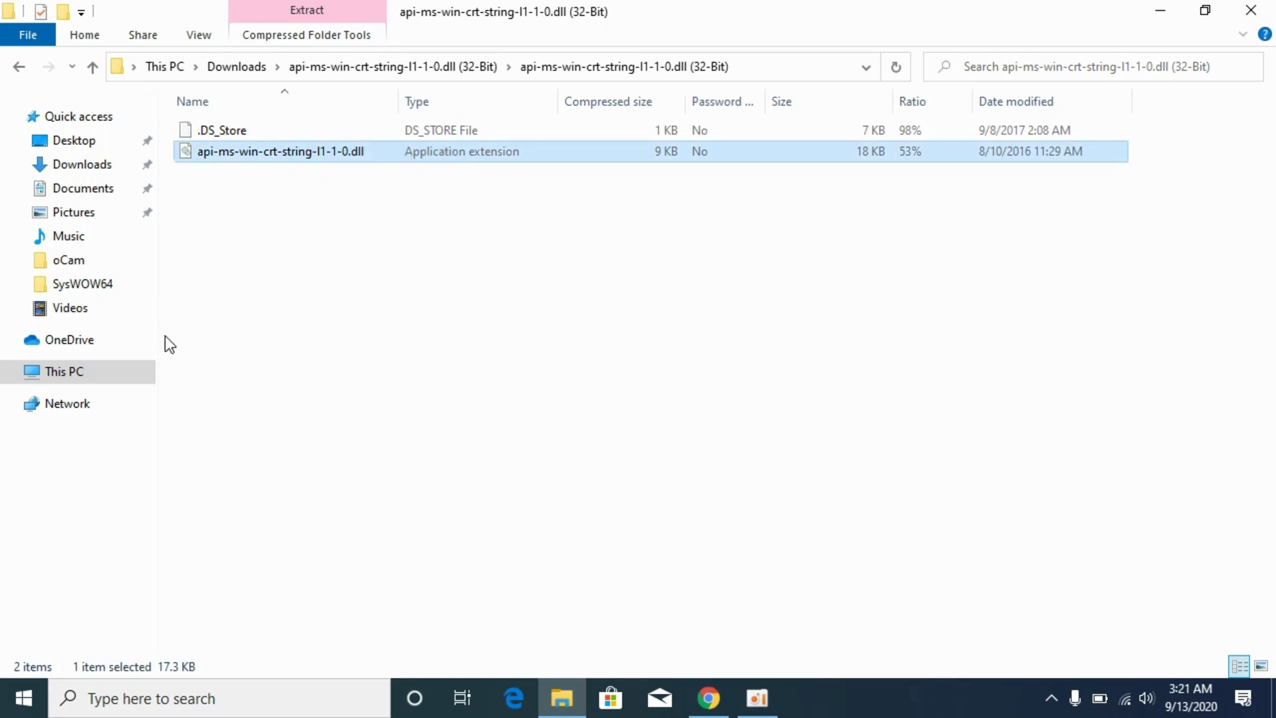
- Paste the 32-bit DLL into C:\Windows\SysWOW64 with admin permission, then go back to Windows
left_click(70, 376)
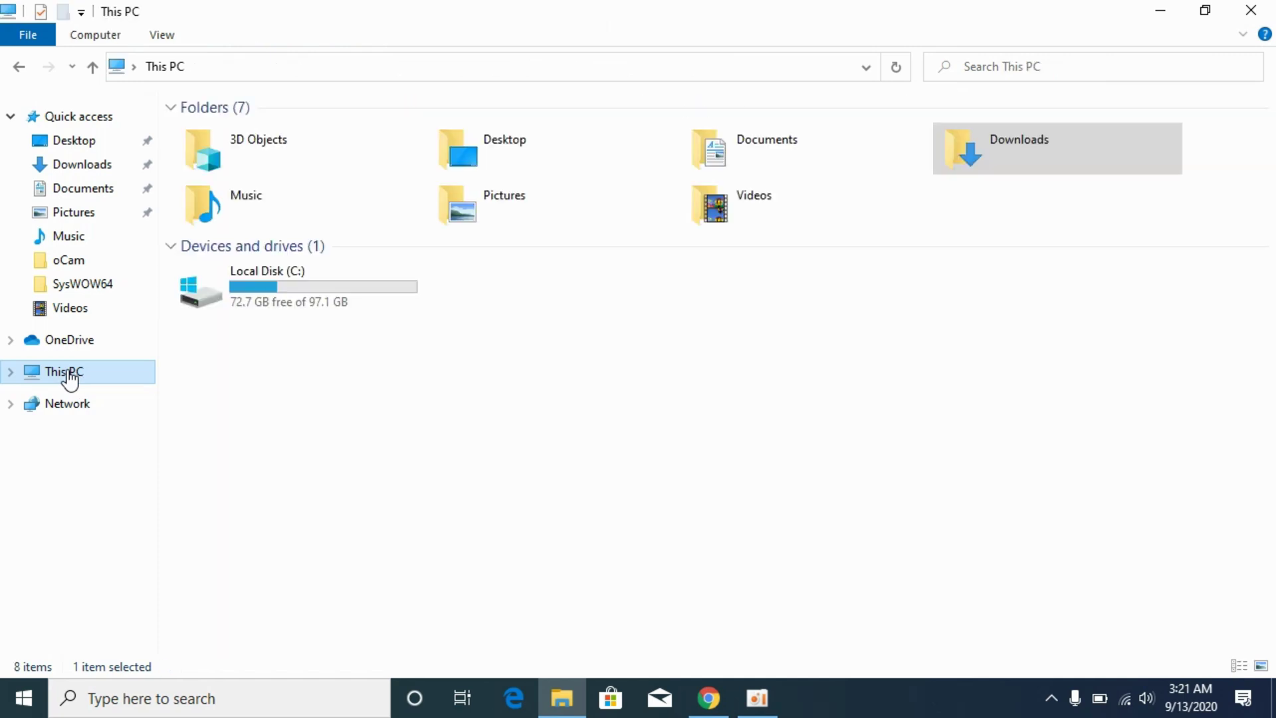
double_click(264, 298)
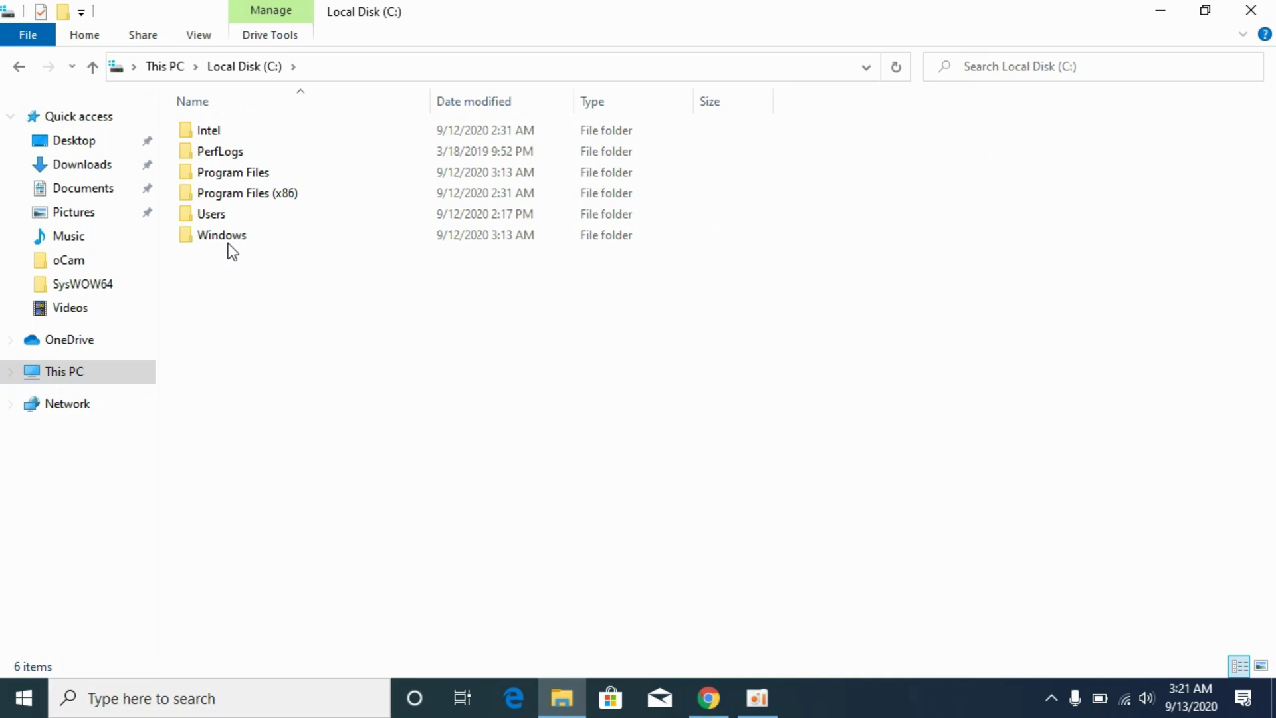
double_click(229, 237)
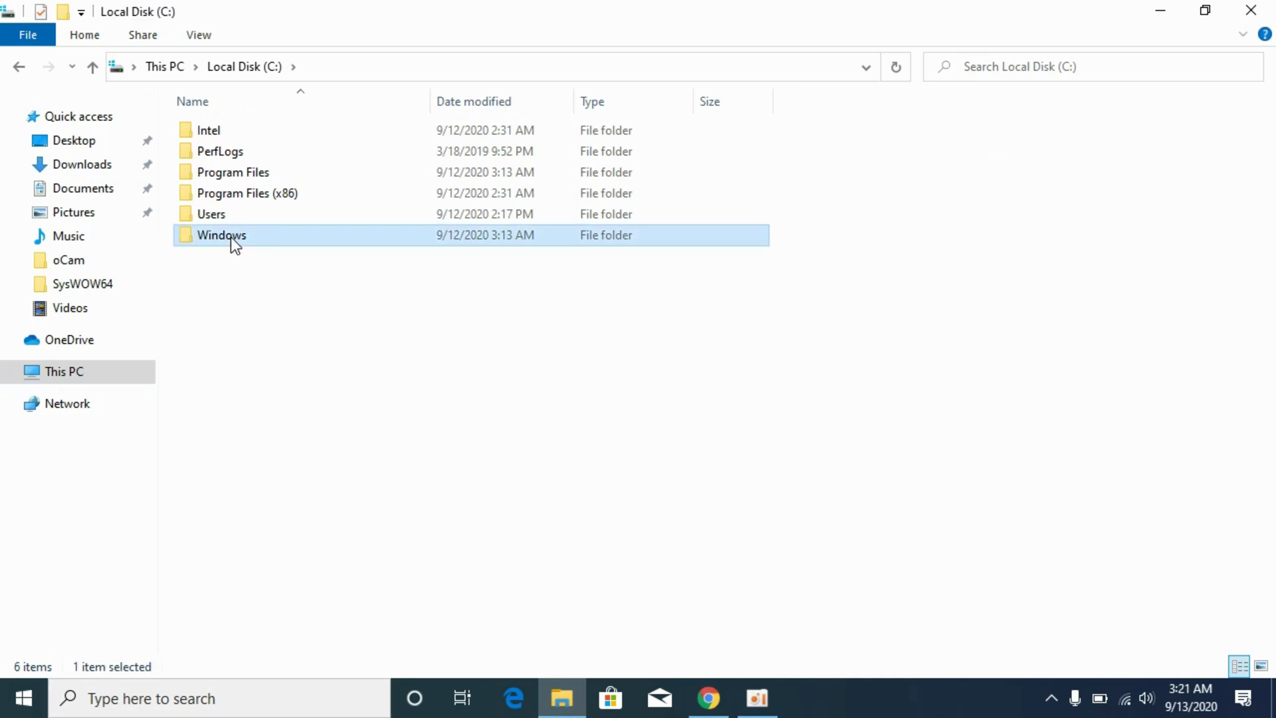
scroll(495, 311, "down", 4)
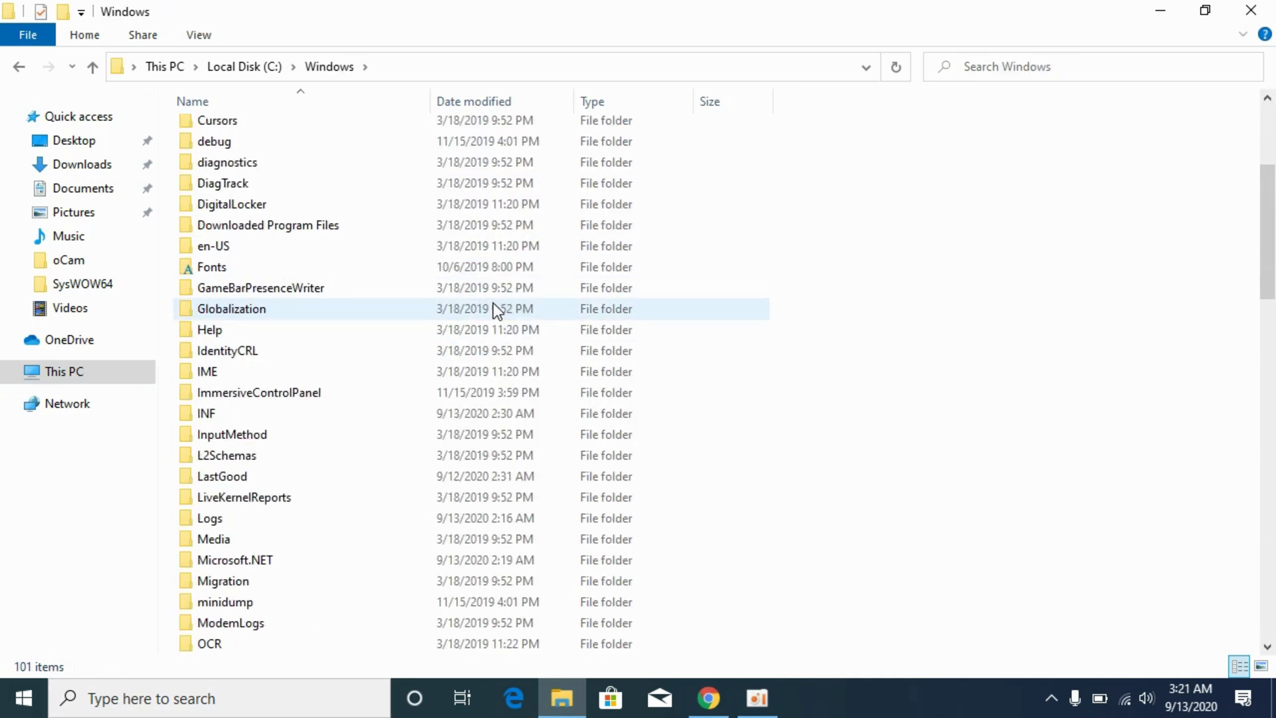
scroll(495, 311, "down", 11)
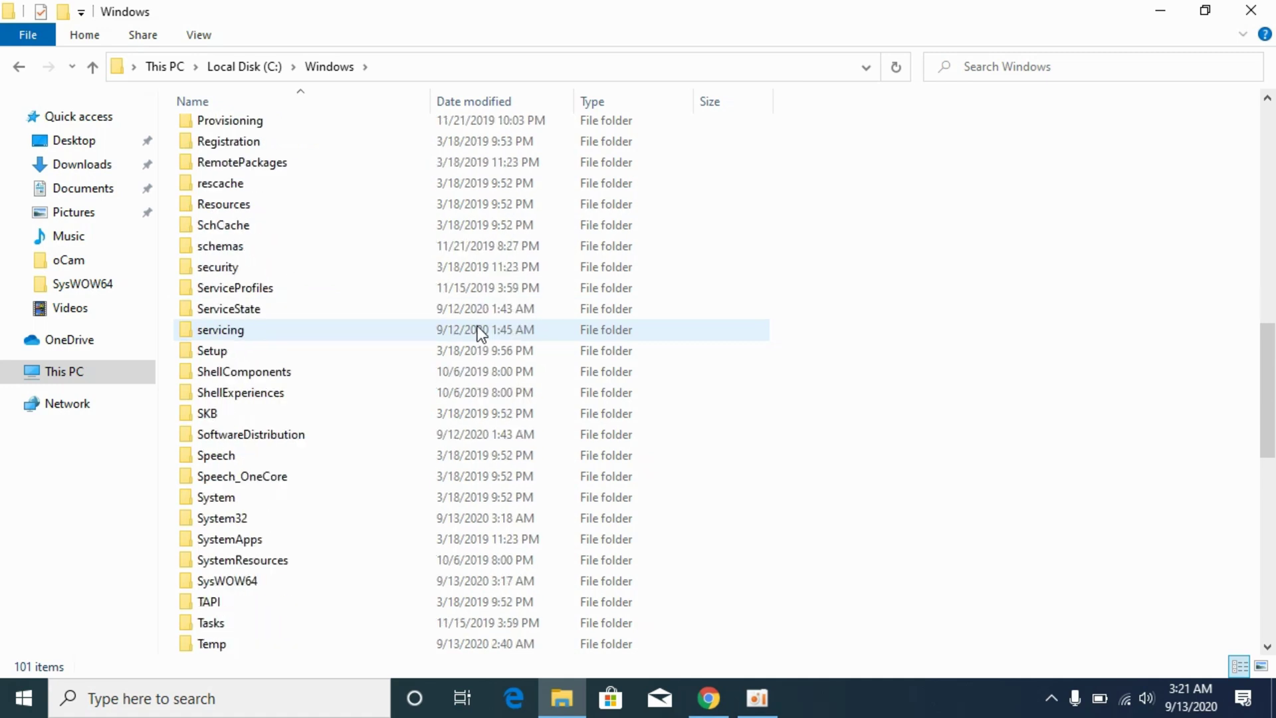
scroll(477, 326, "down", 2)
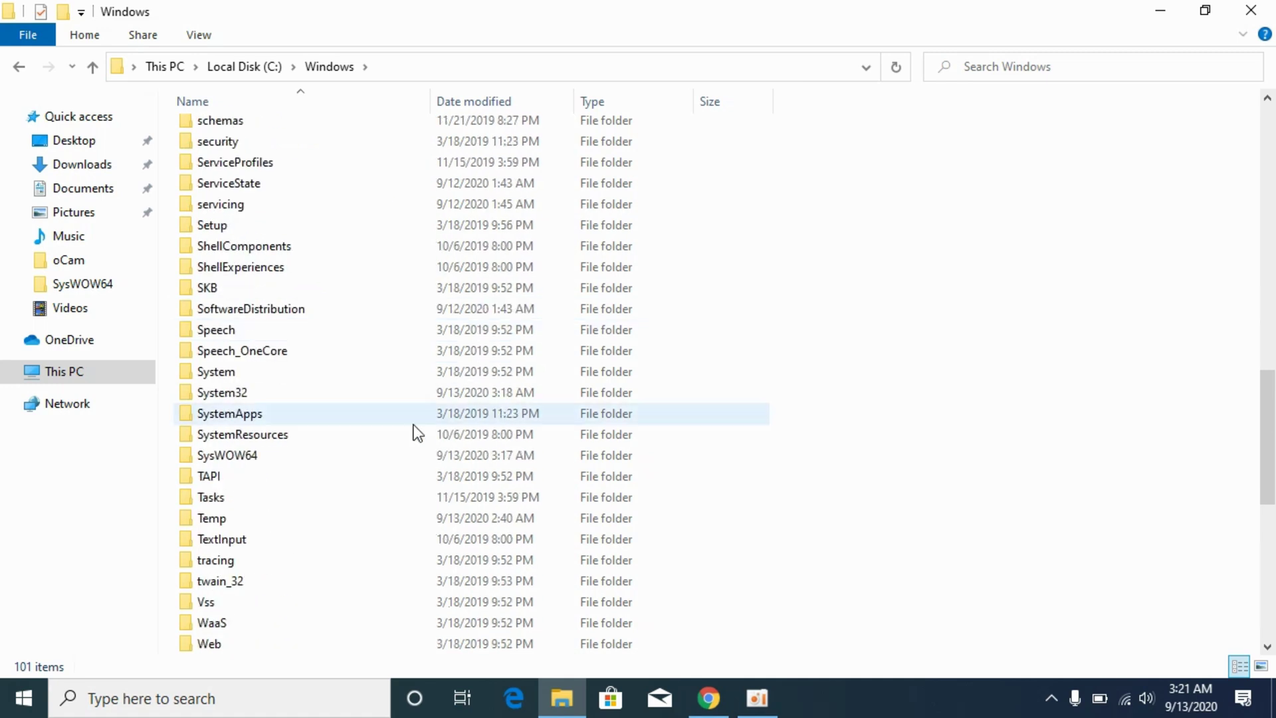
double_click(257, 456)
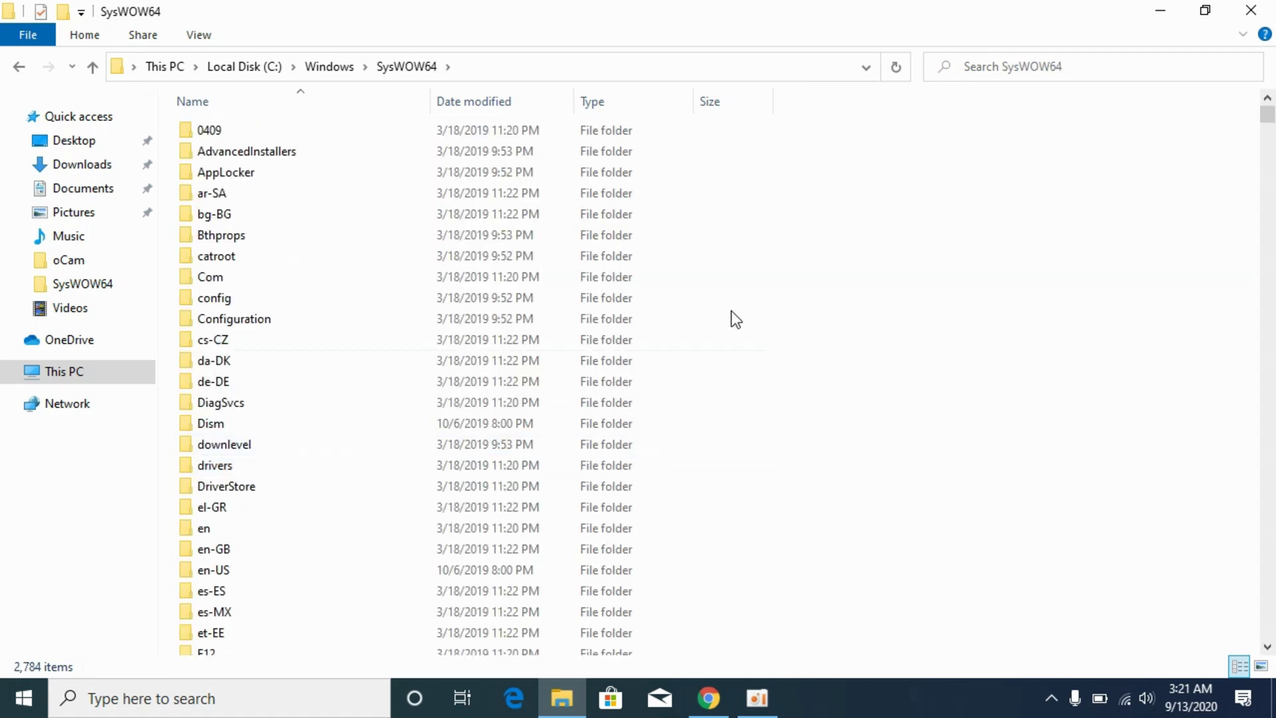
right_click(931, 254)
left_click(982, 361)
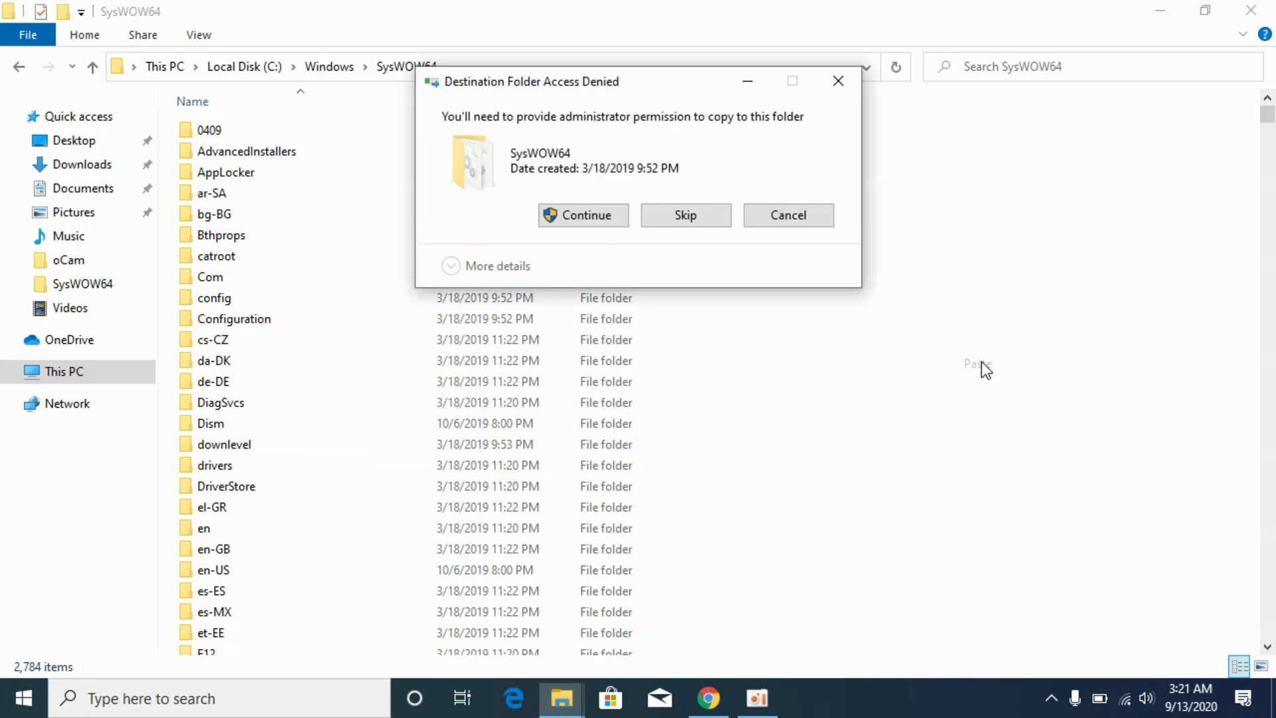
left_click(605, 216)
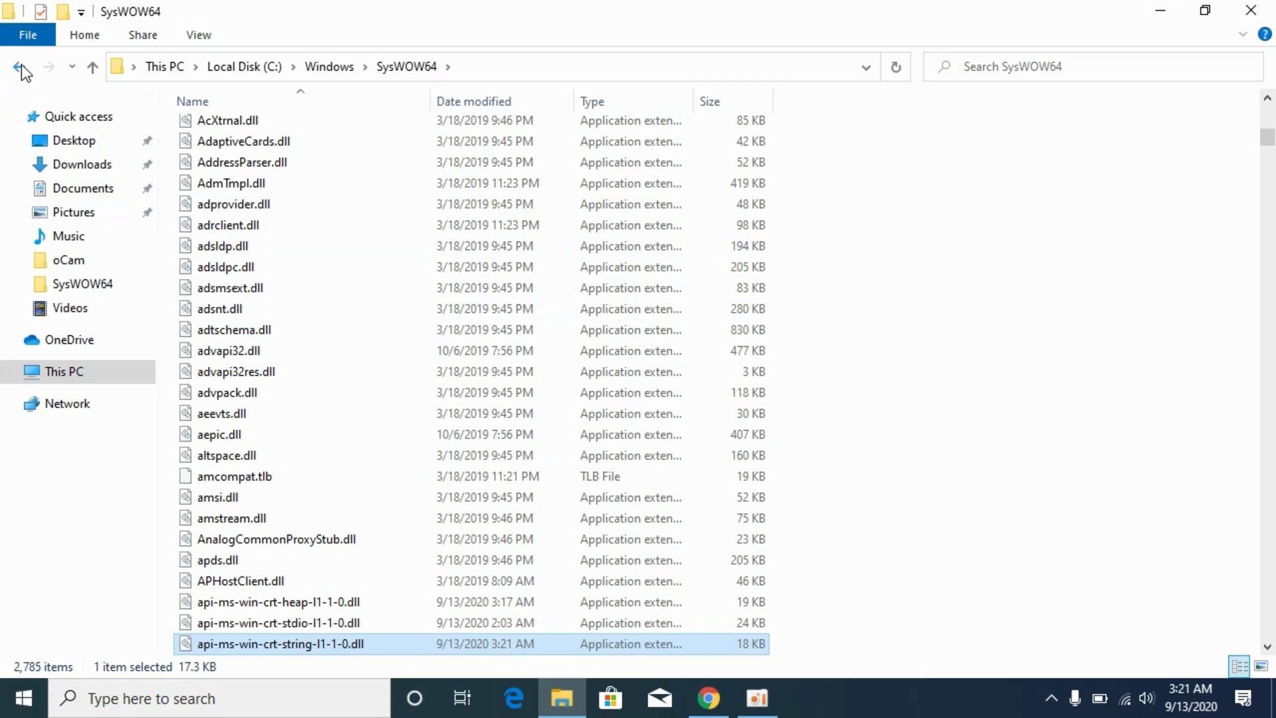
left_click(20, 66)
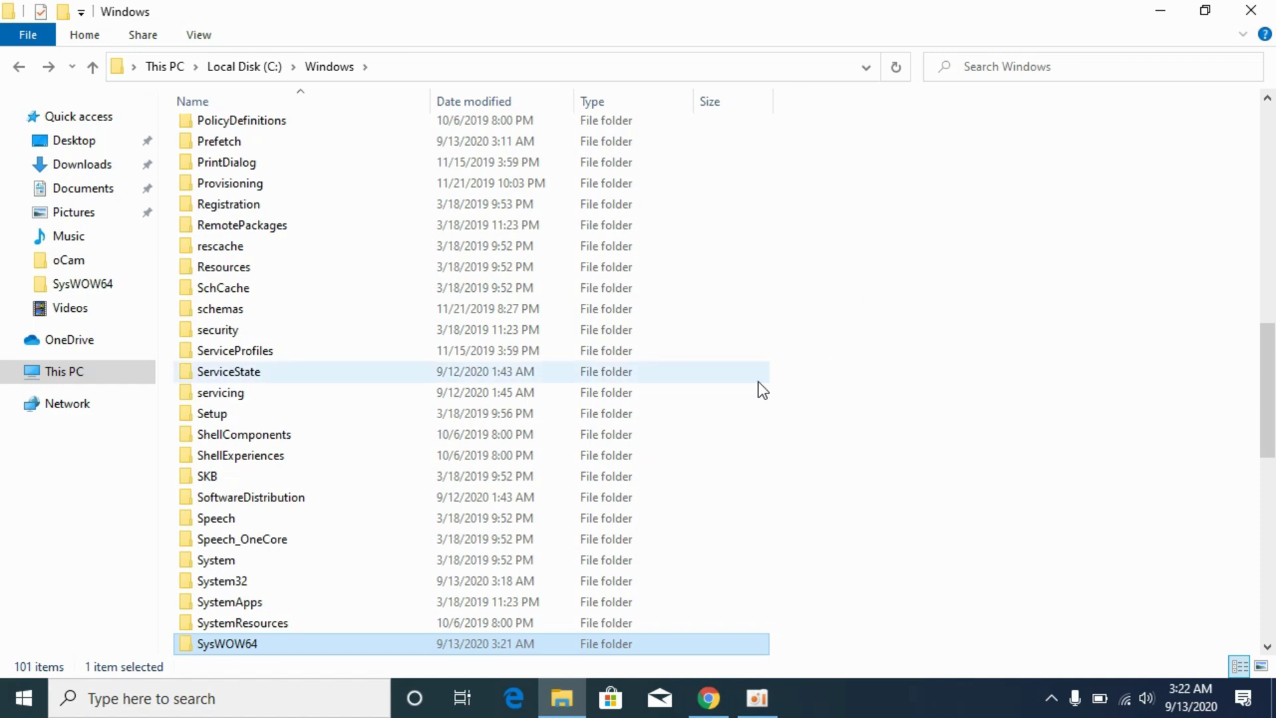
- Return to the DLL page in Chrome and download the 64-Bit version
left_click(709, 704)
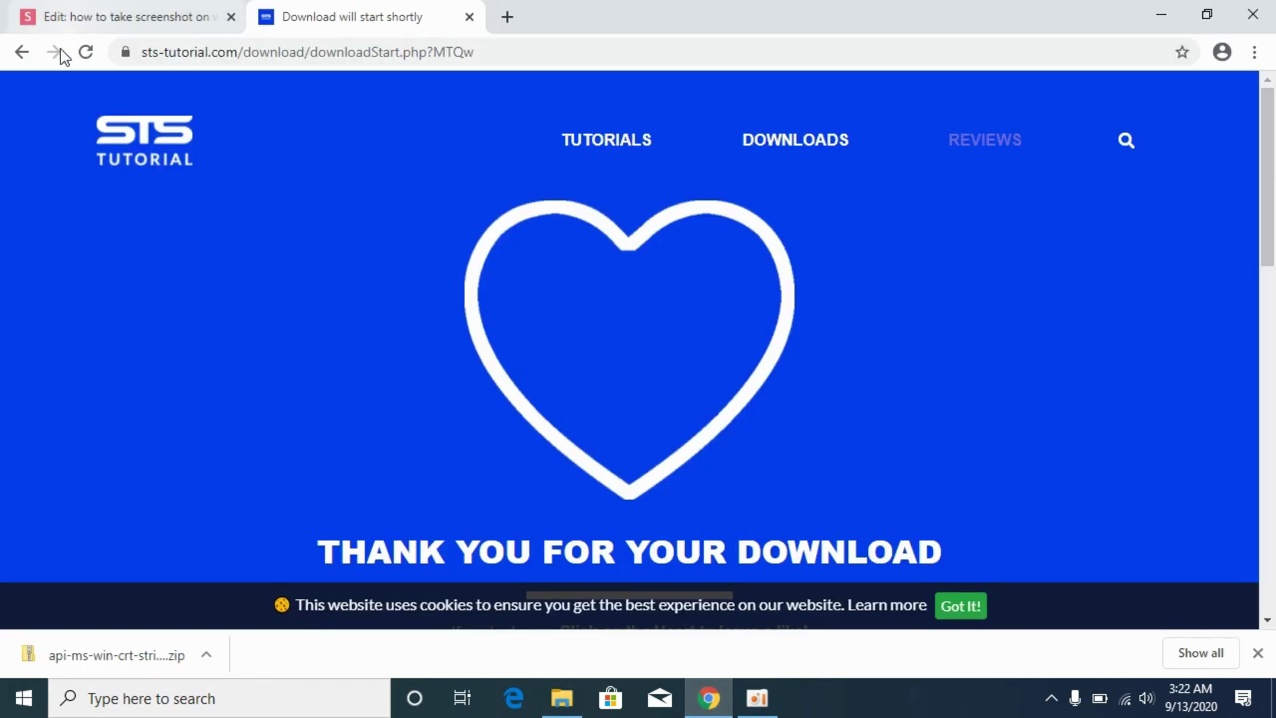
left_click(27, 52)
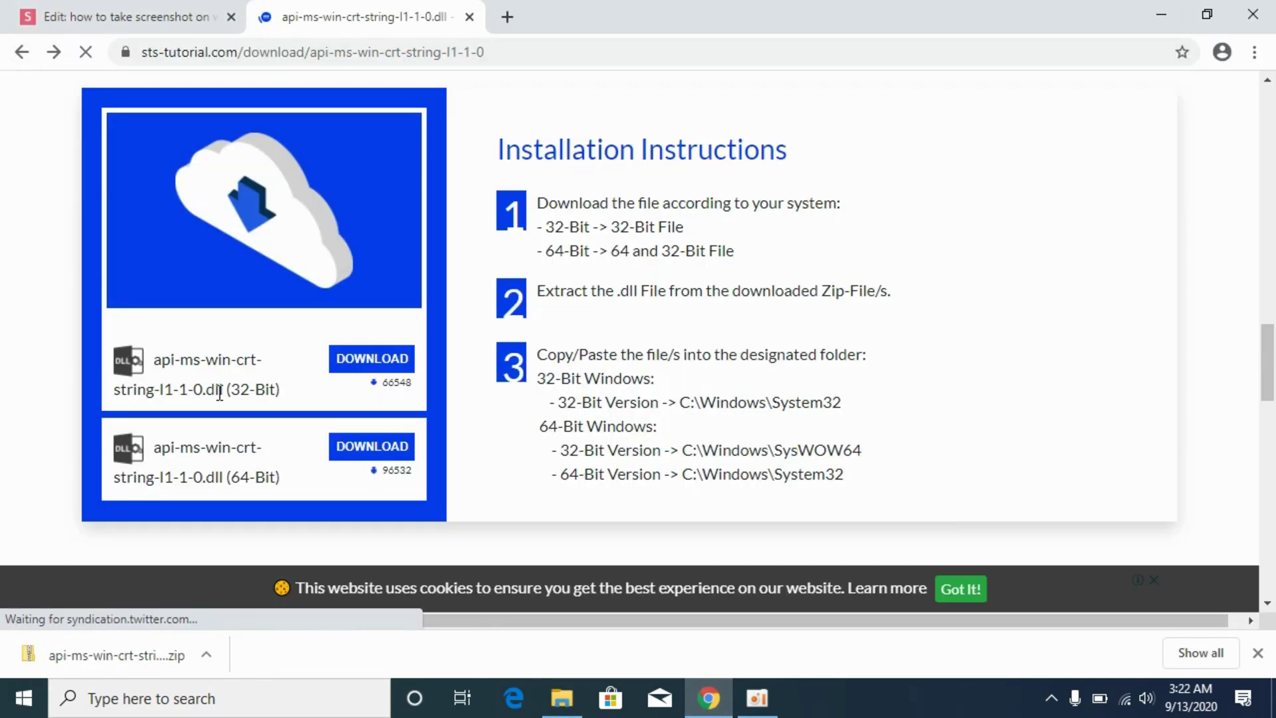
left_click_drag(221, 392, 286, 398)
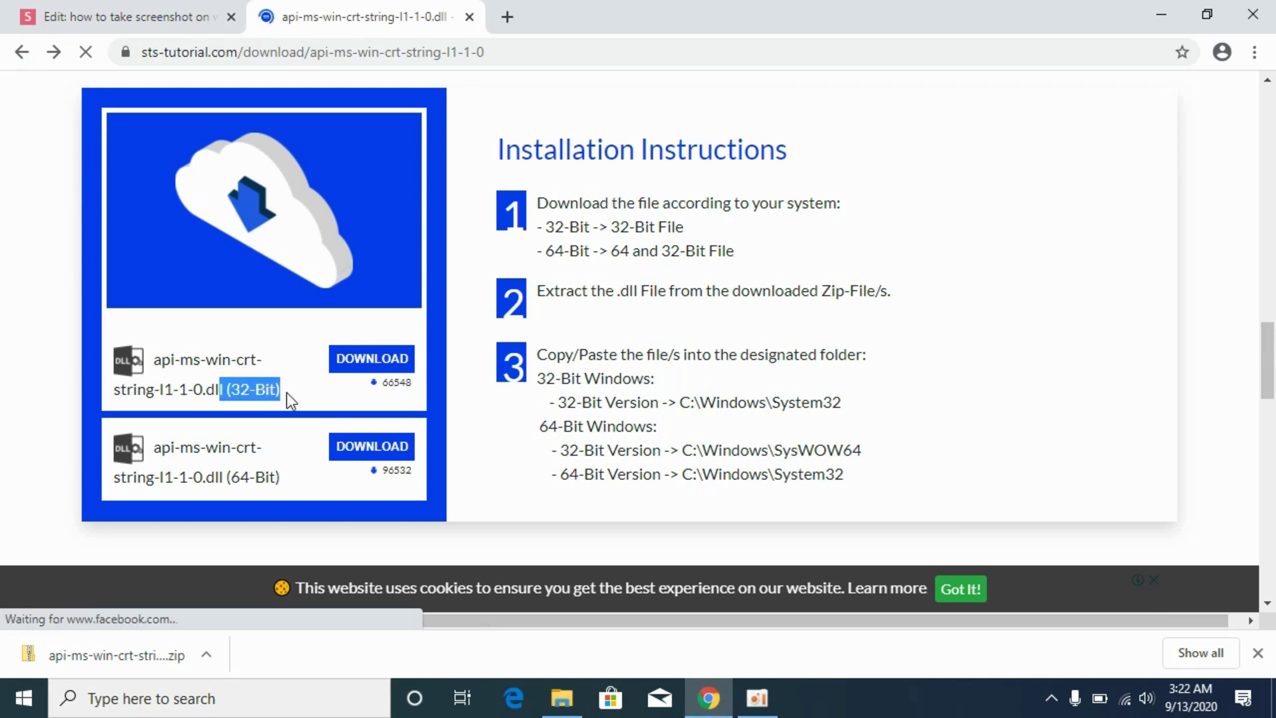
right_click(354, 448)
key("Escape")
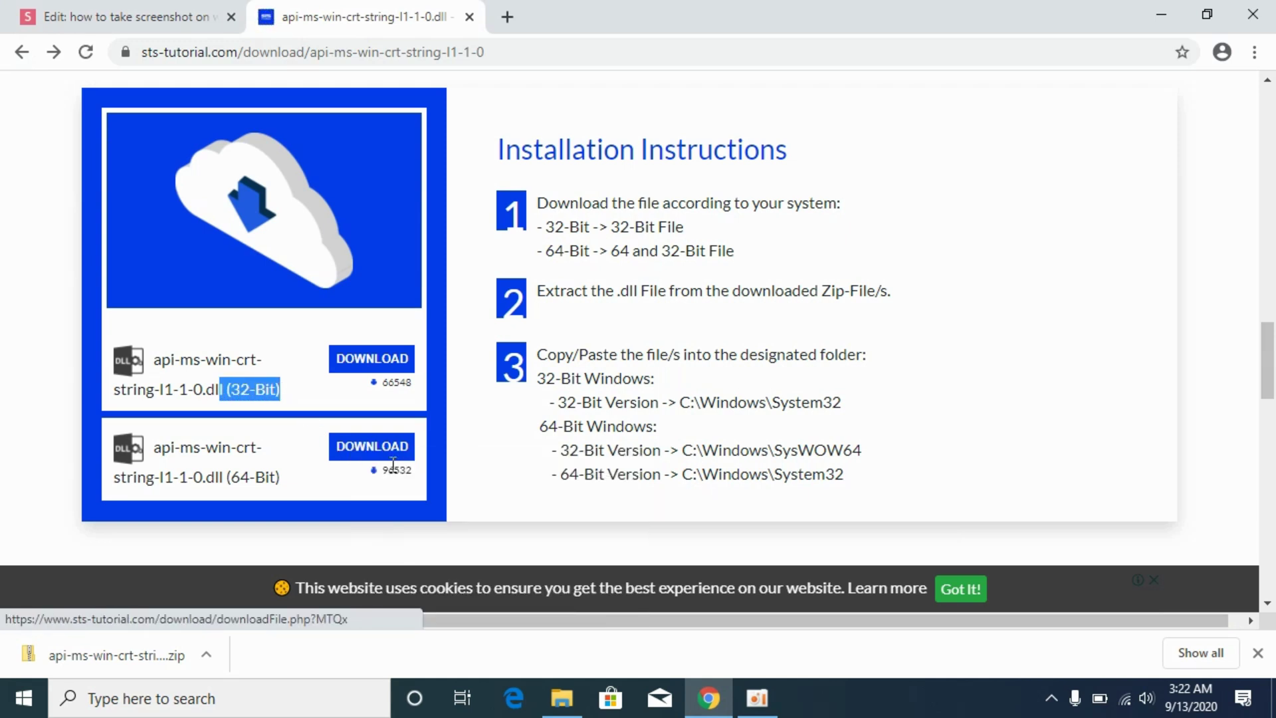
left_click(603, 3)
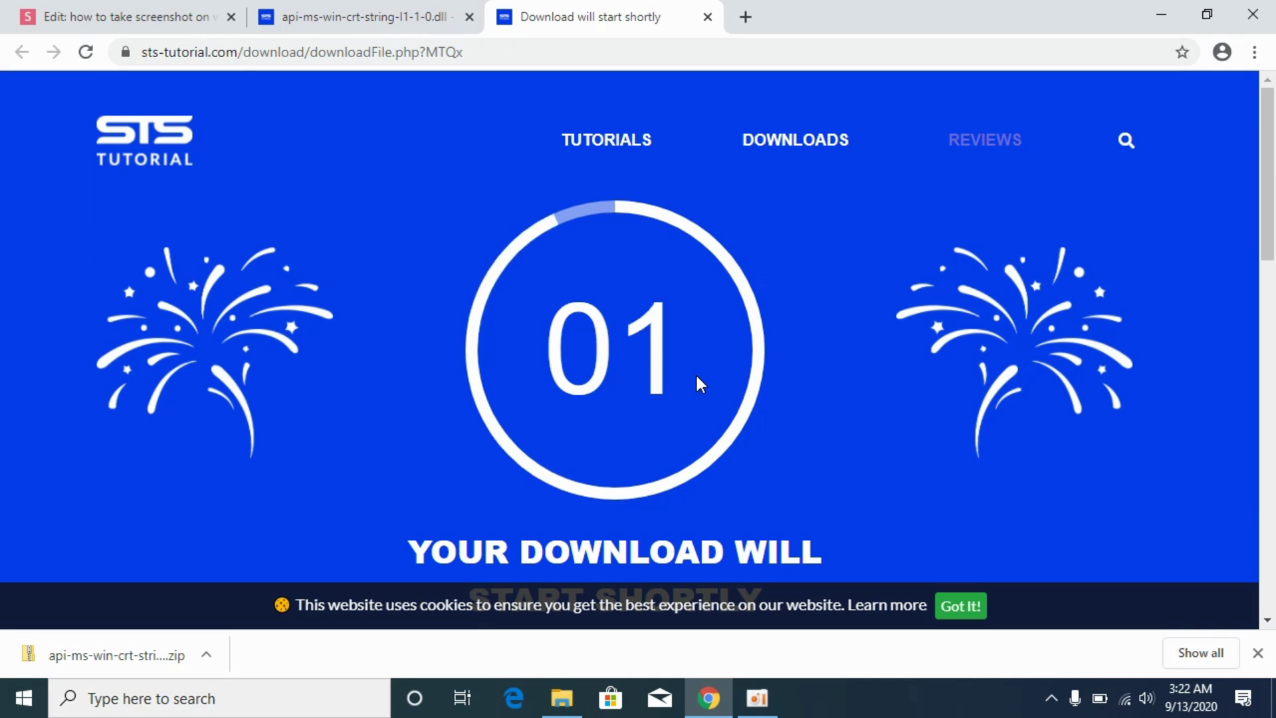
- Open Downloads in a new window and copy the 32-bit DLL from its zip
left_click(560, 706)
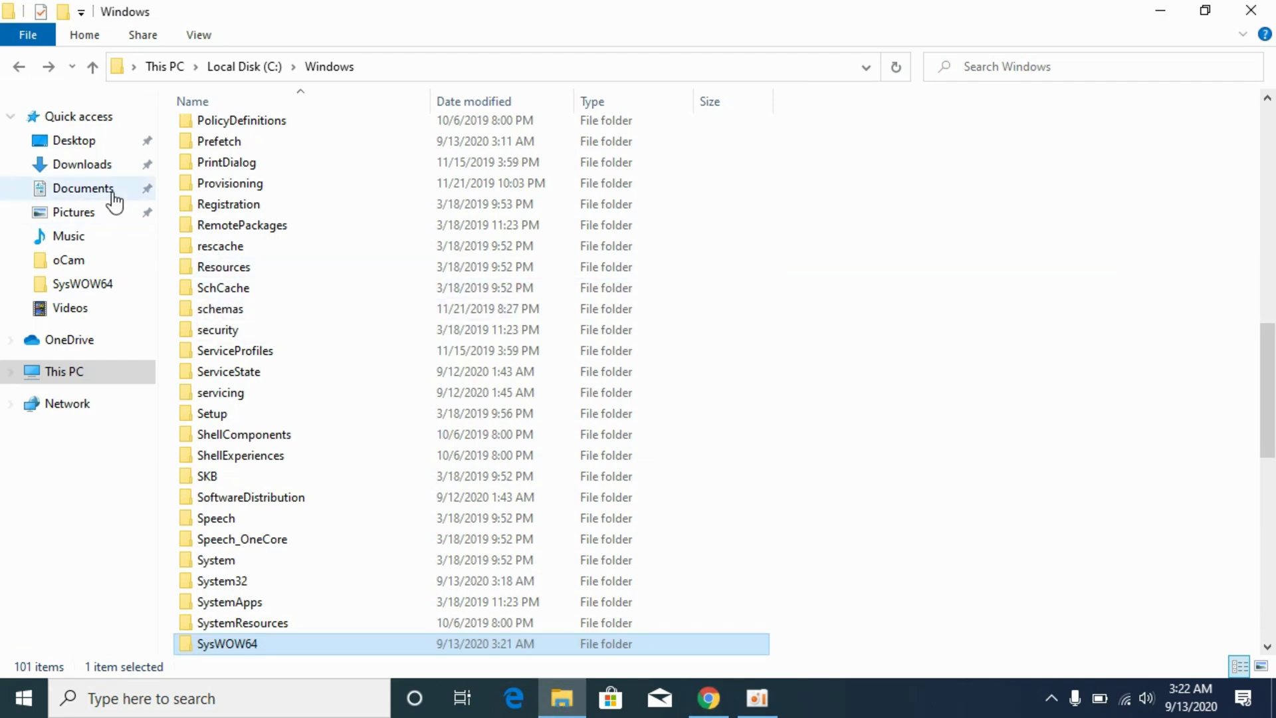
right_click(95, 161)
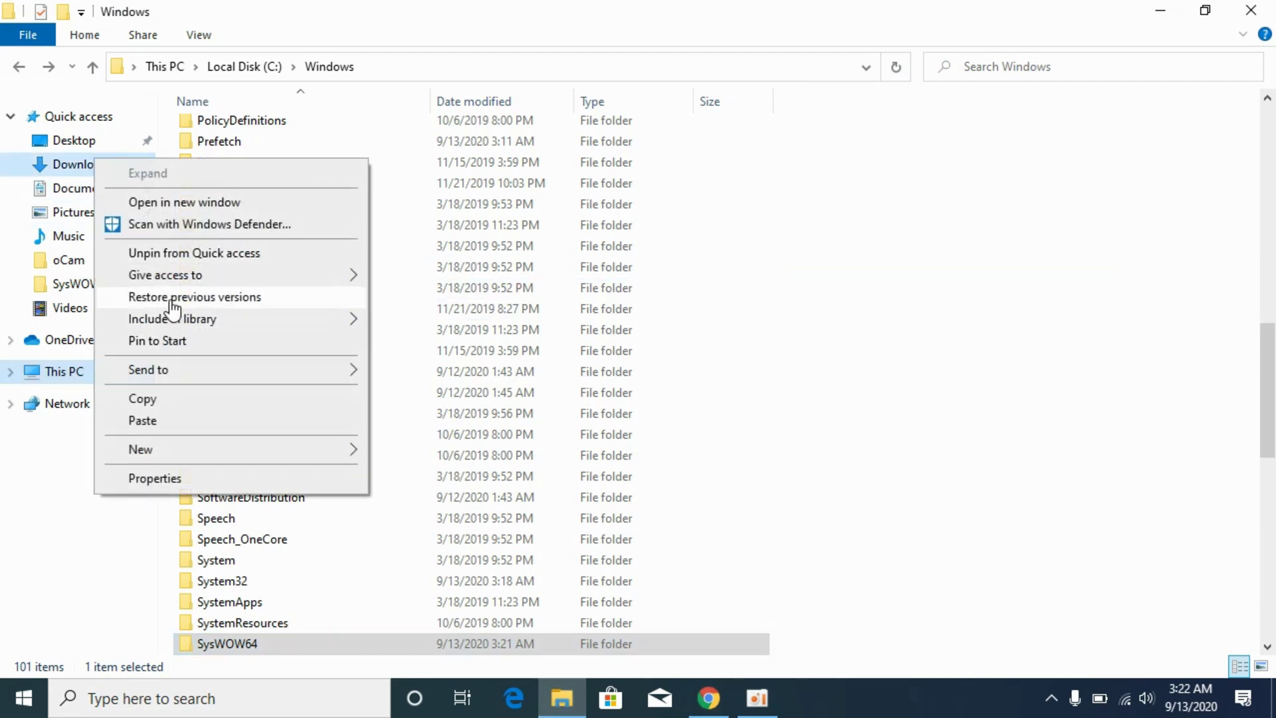
left_click(206, 204)
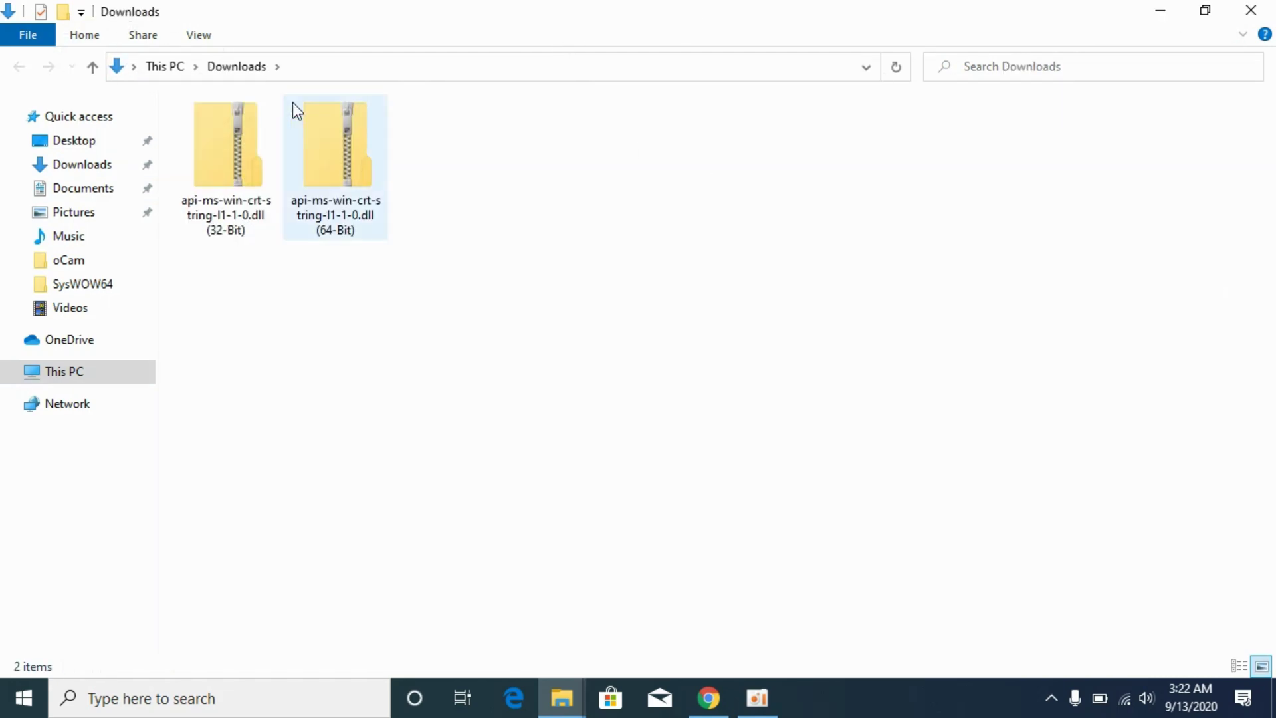
double_click(245, 150)
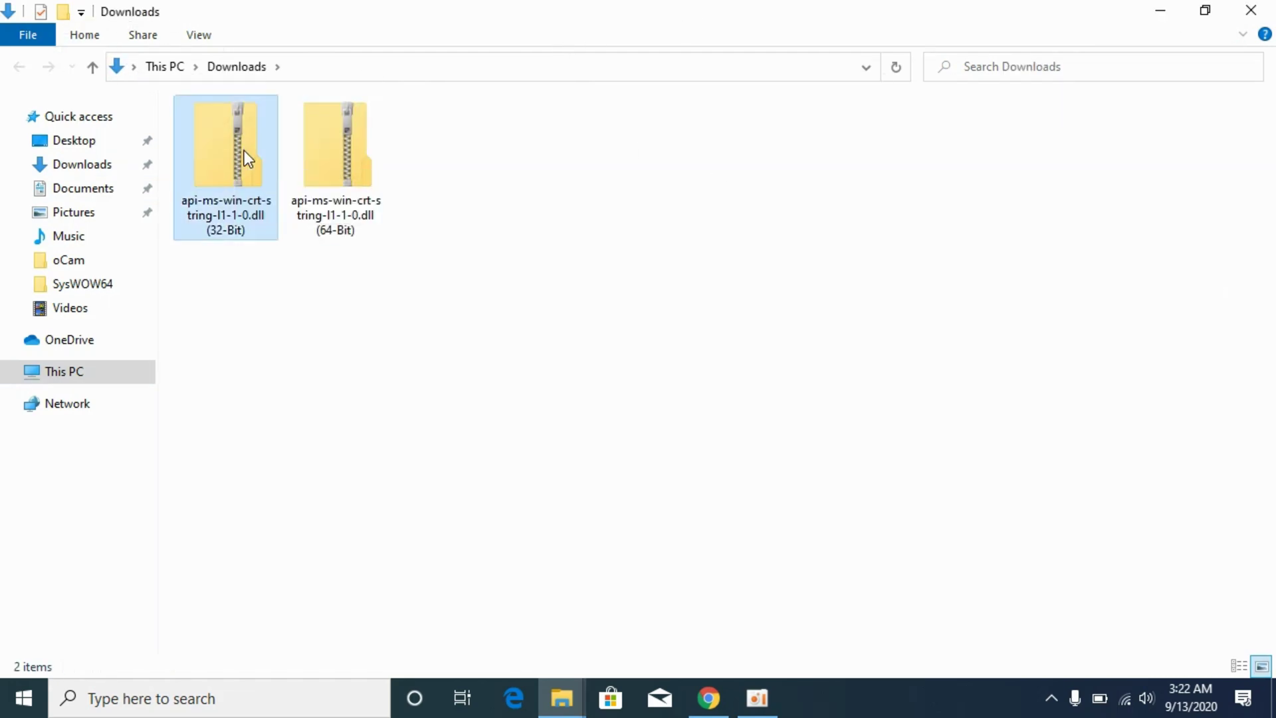
left_click(252, 158)
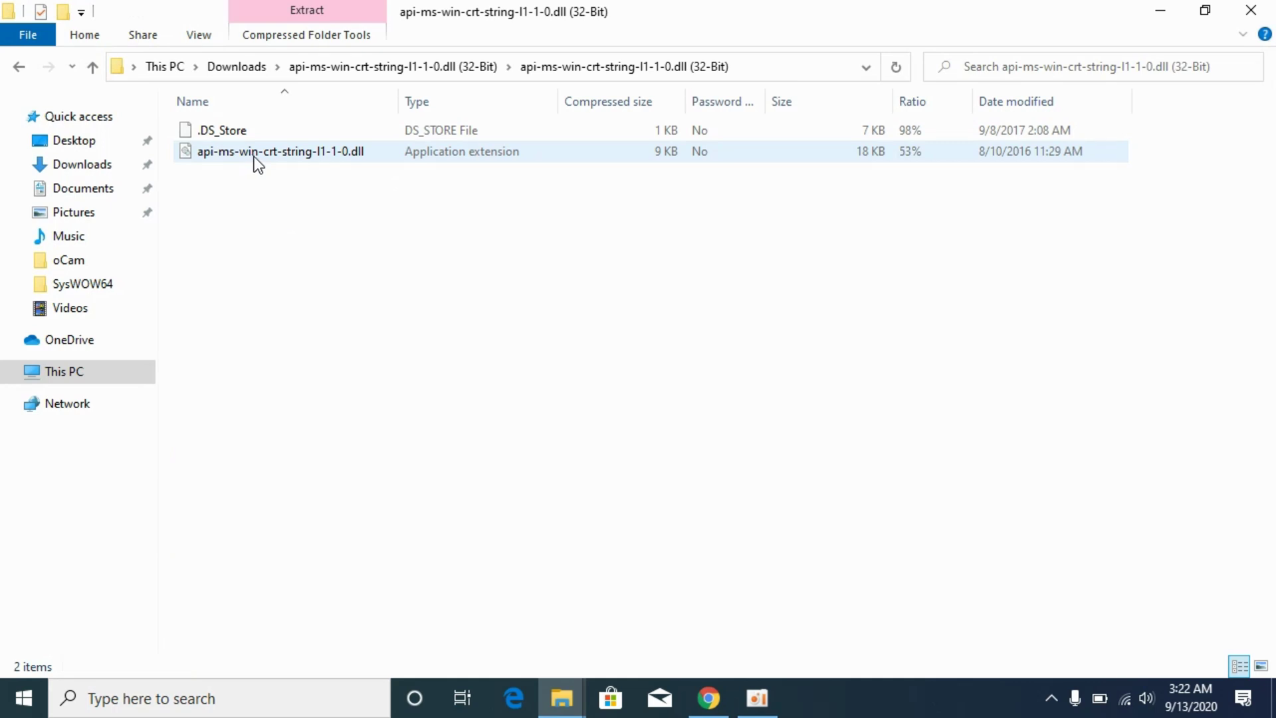
right_click(254, 155)
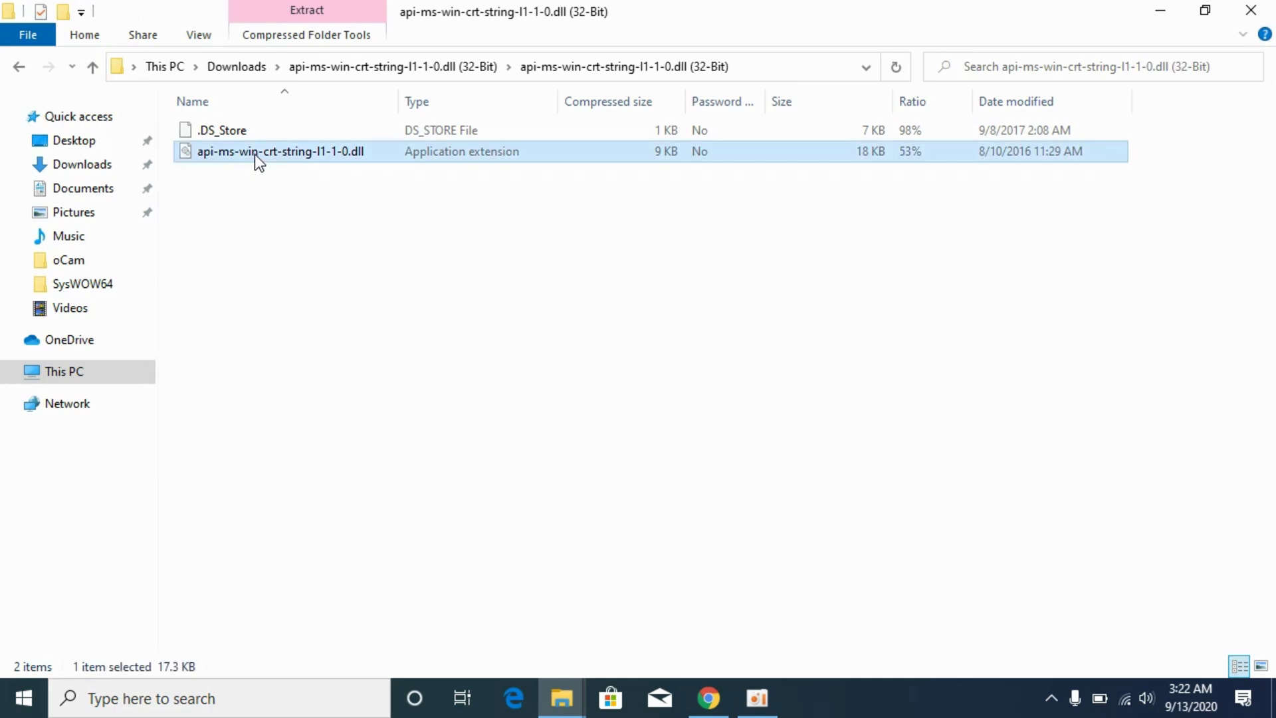
left_click(315, 223)
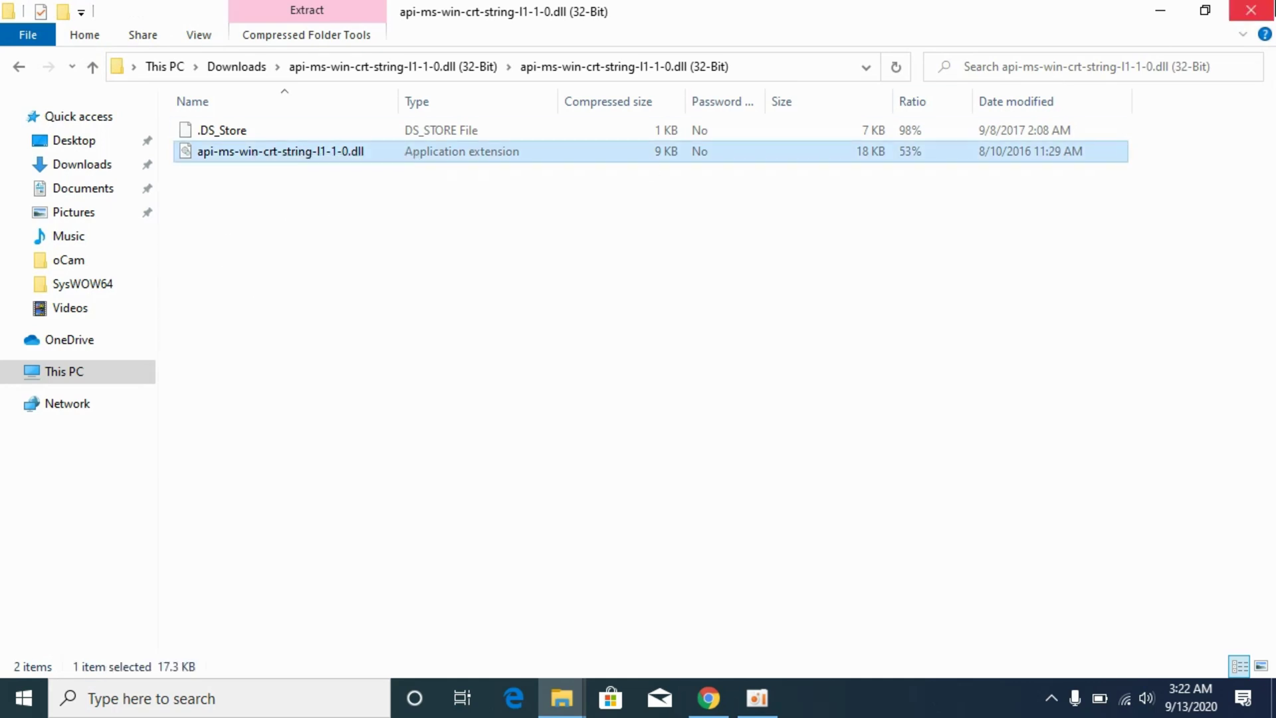
- Paste it into SysWOW64, replacing the existing DLL and granting admin permission
left_click(1160, 12)
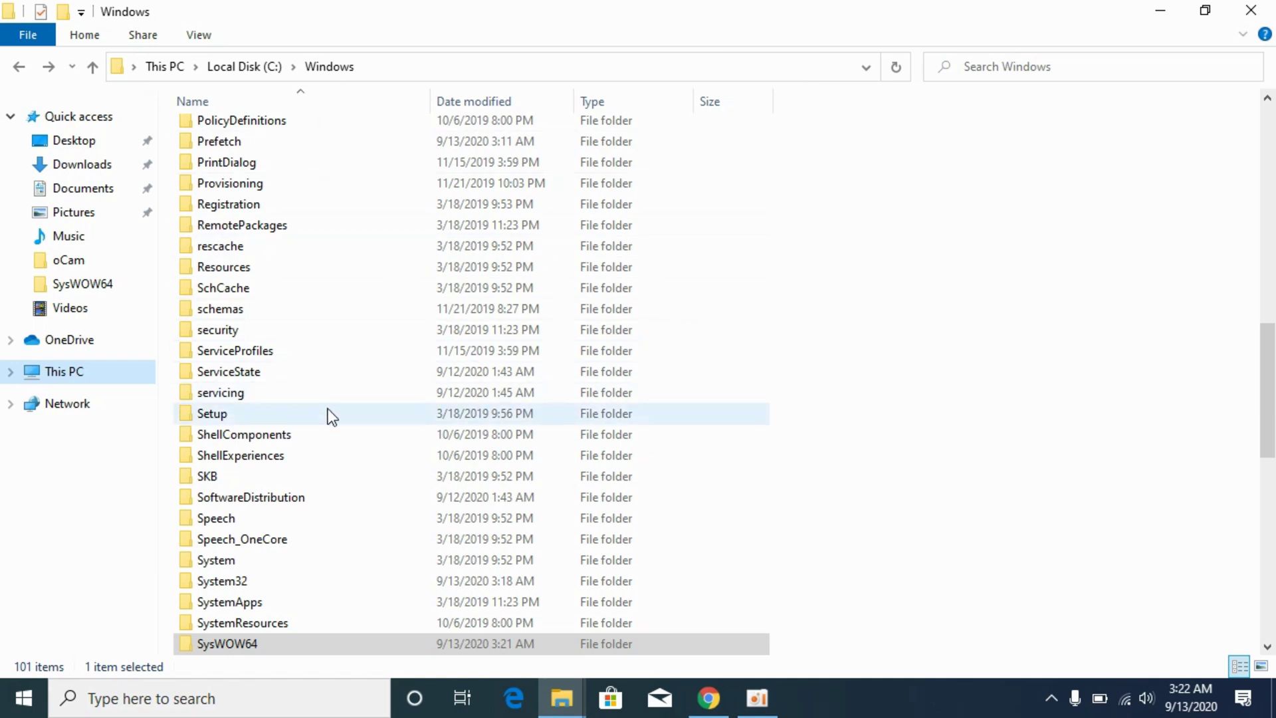
scroll(357, 433, "down", 2)
scroll(356, 433, "down", 1)
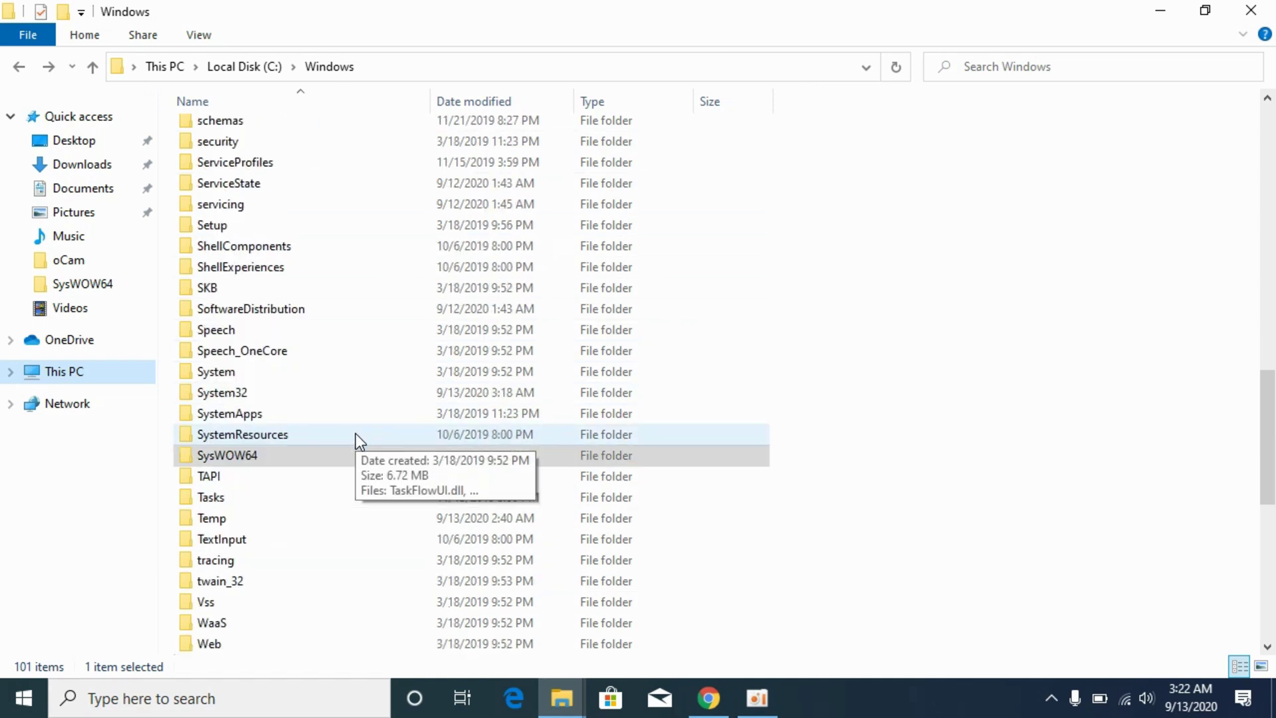
double_click(261, 459)
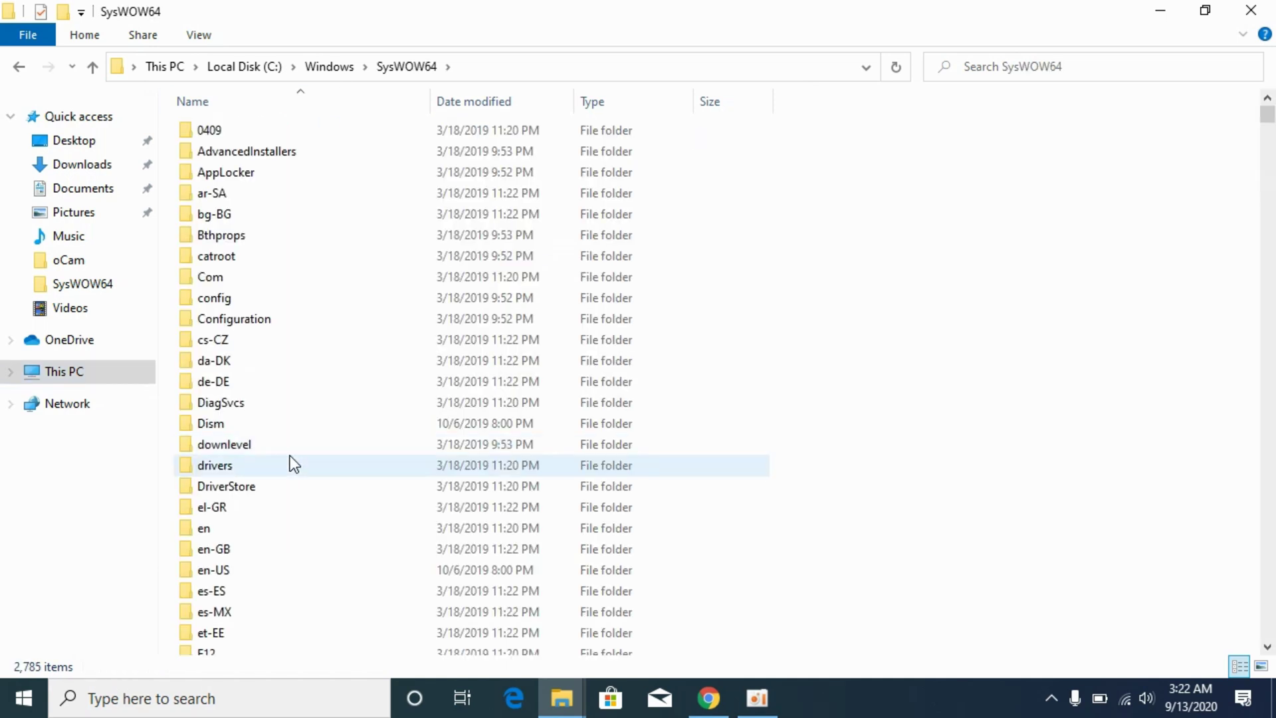
right_click(1003, 218)
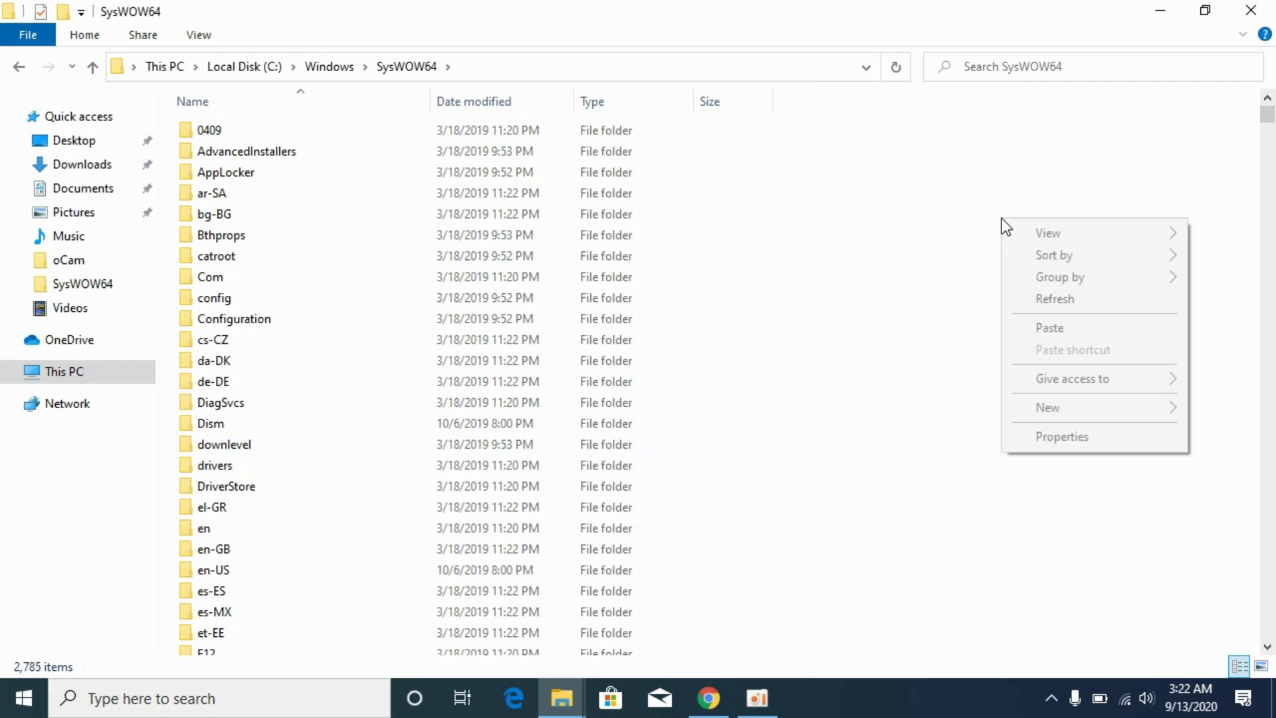
left_click(1084, 327)
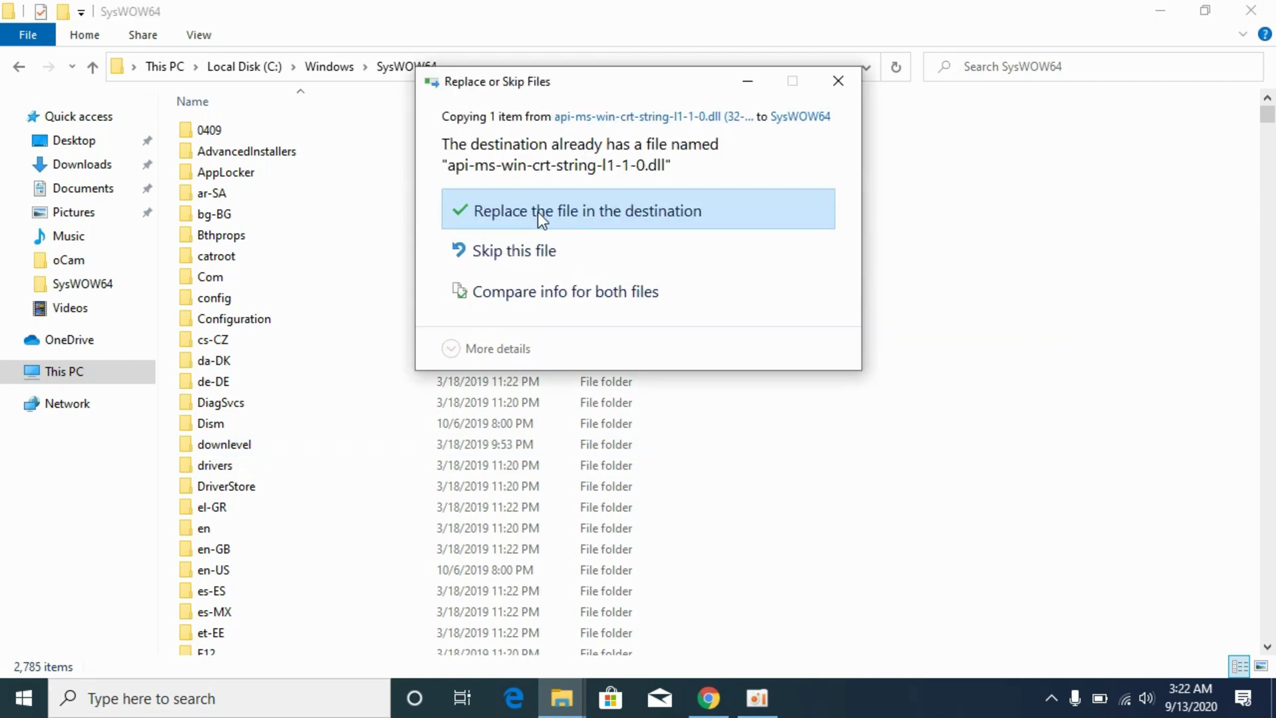
left_click(537, 212)
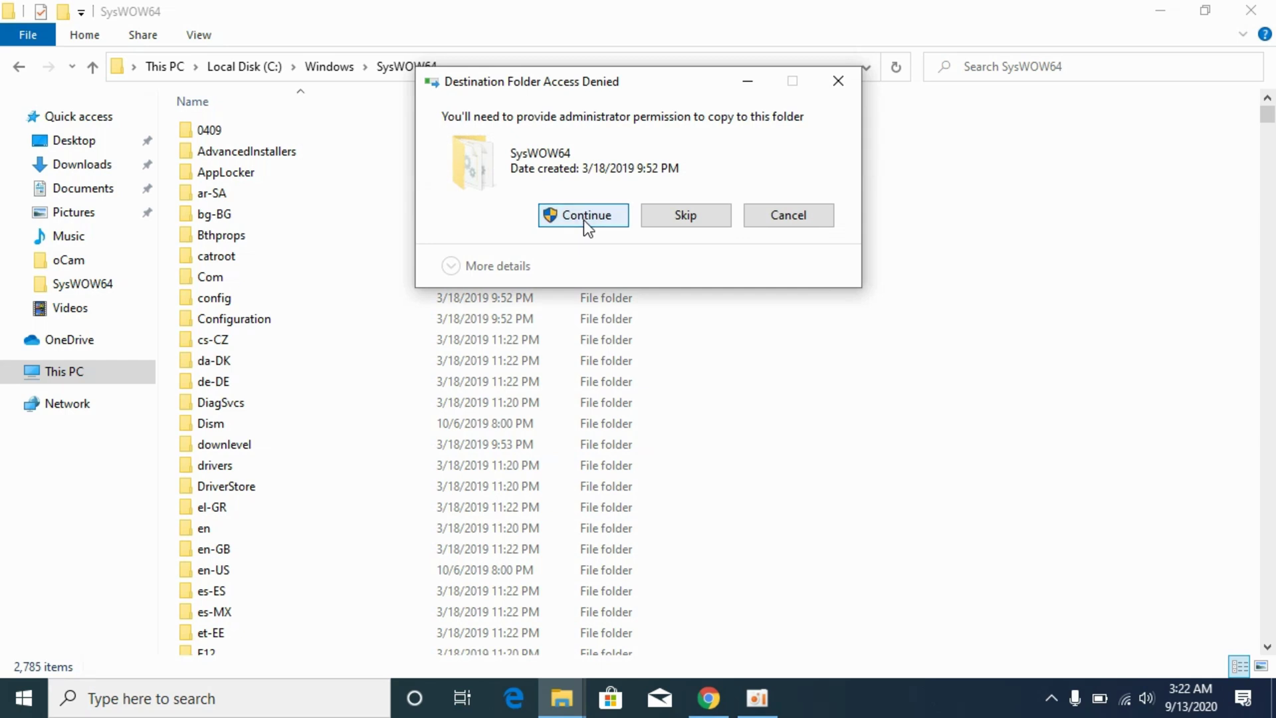
left_click(583, 220)
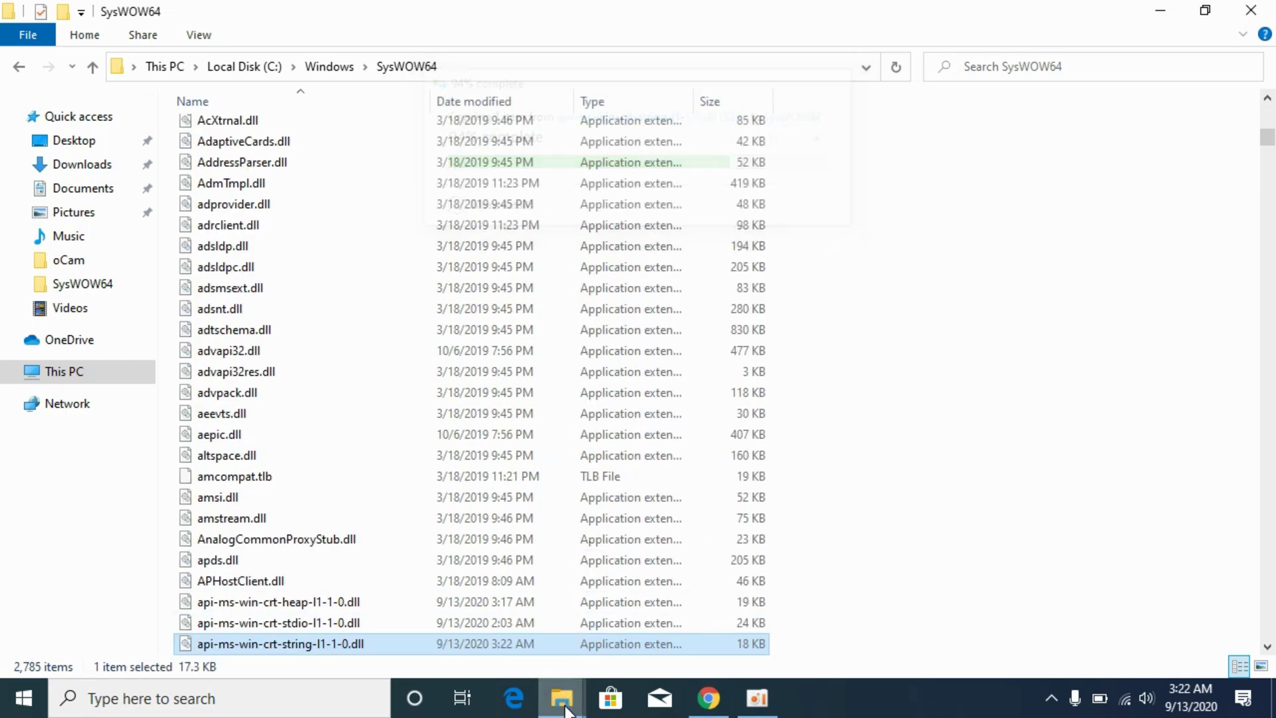
- Open the 64-Bit zip in Downloads and copy the api-ms-win-crt-string-l1-1-0.dll inside
mouse_move(561, 698)
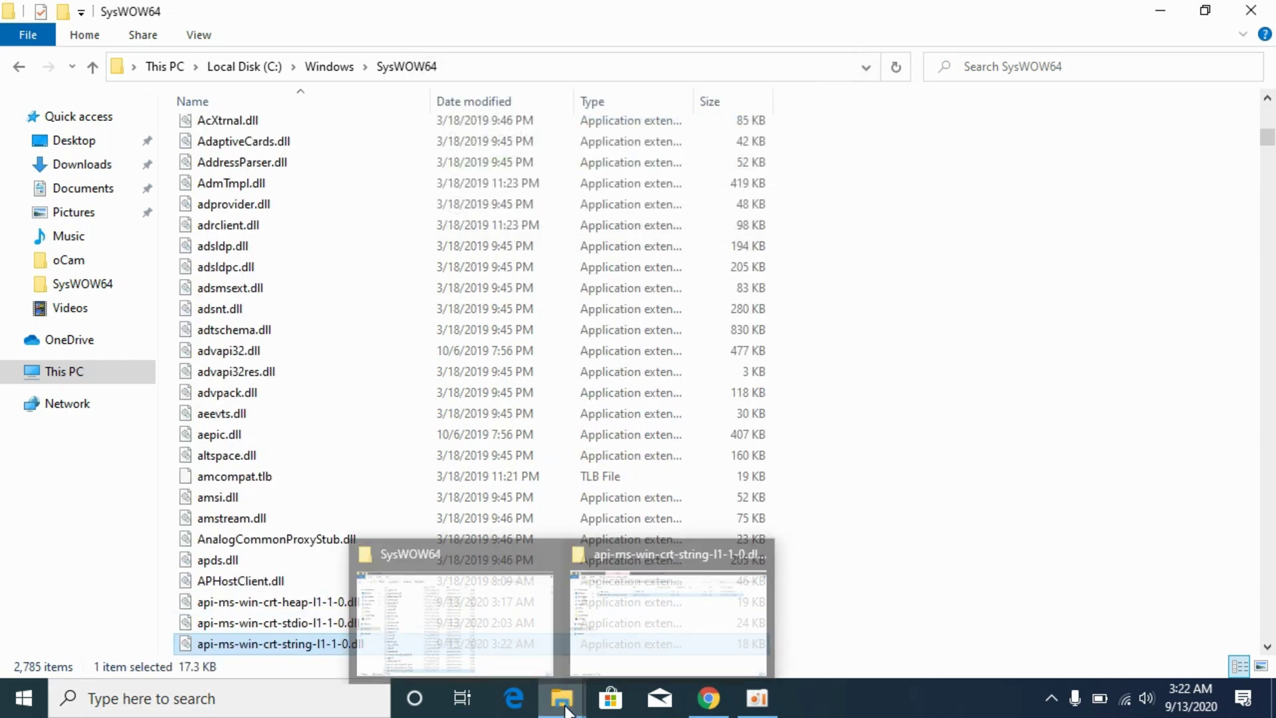
left_click(639, 629)
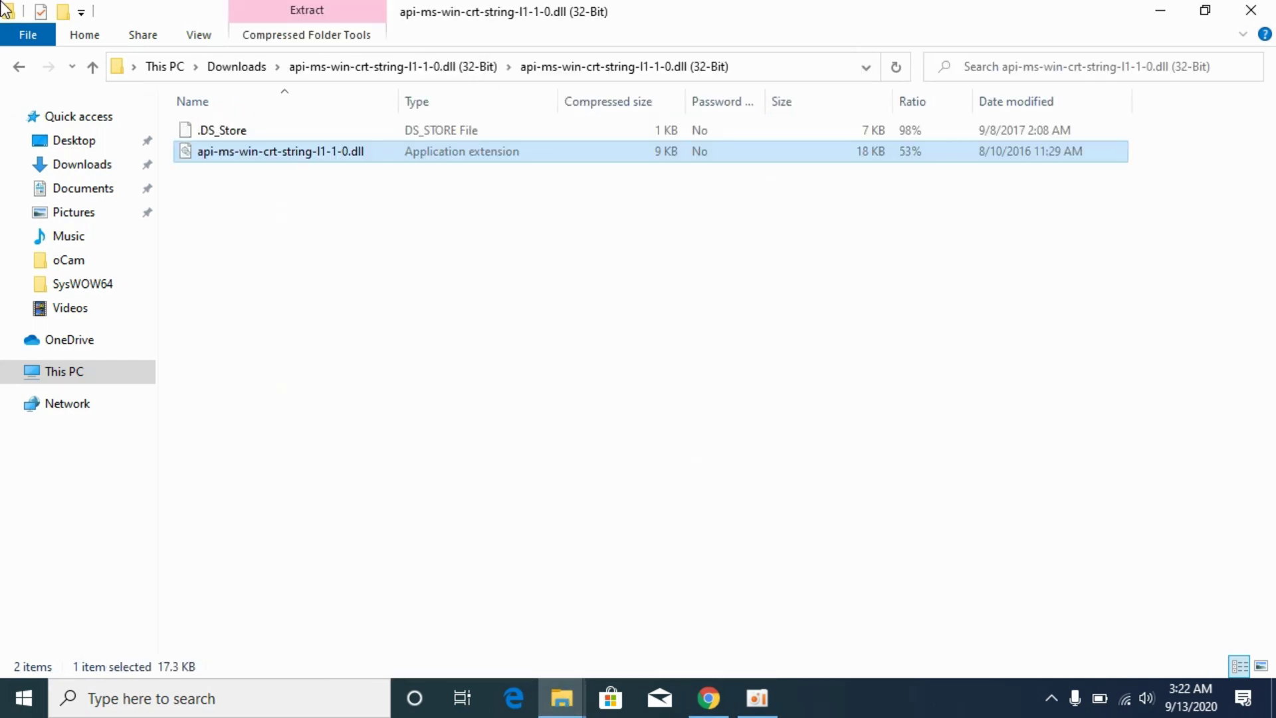
left_click(17, 66)
left_click(317, 182)
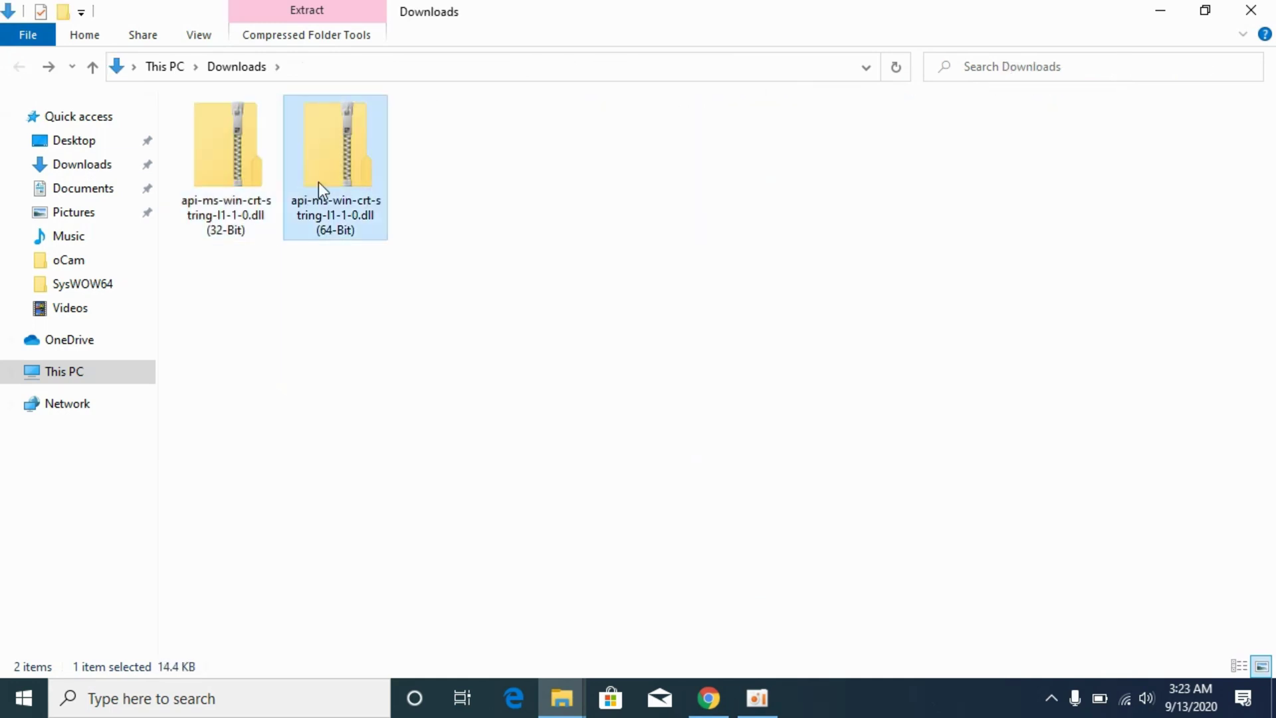
double_click(358, 164)
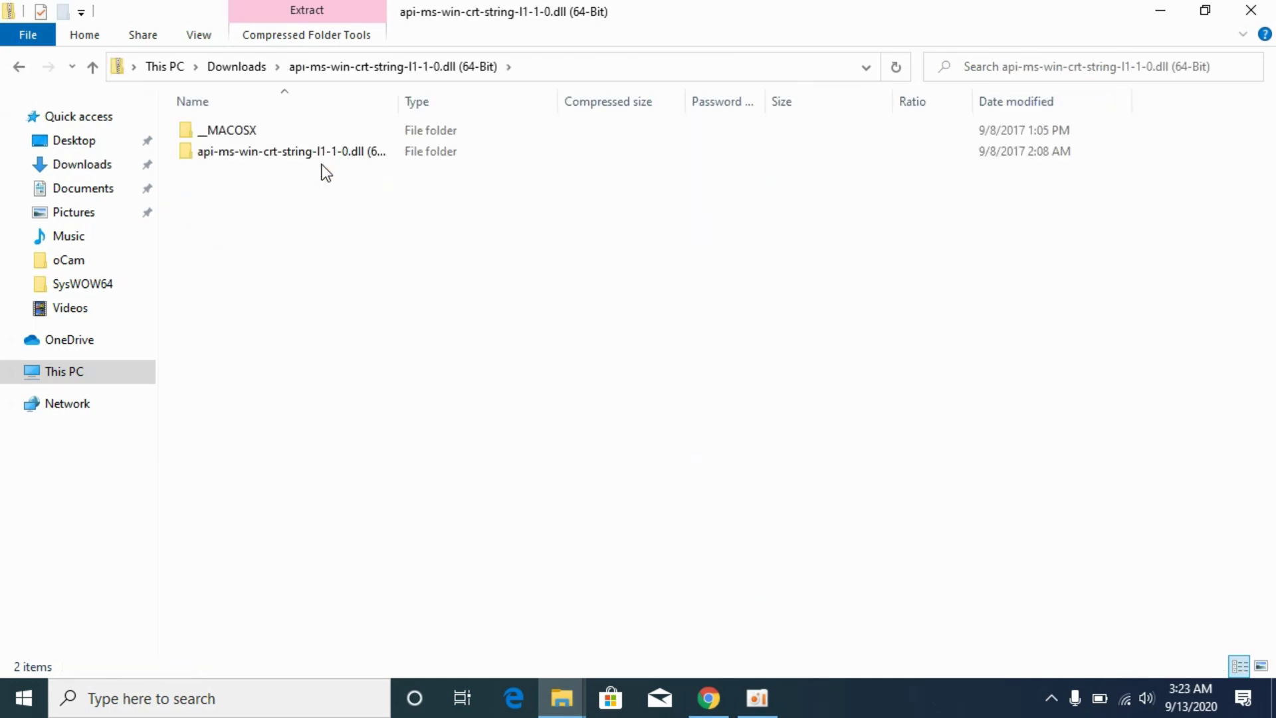
double_click(316, 153)
left_click(259, 158)
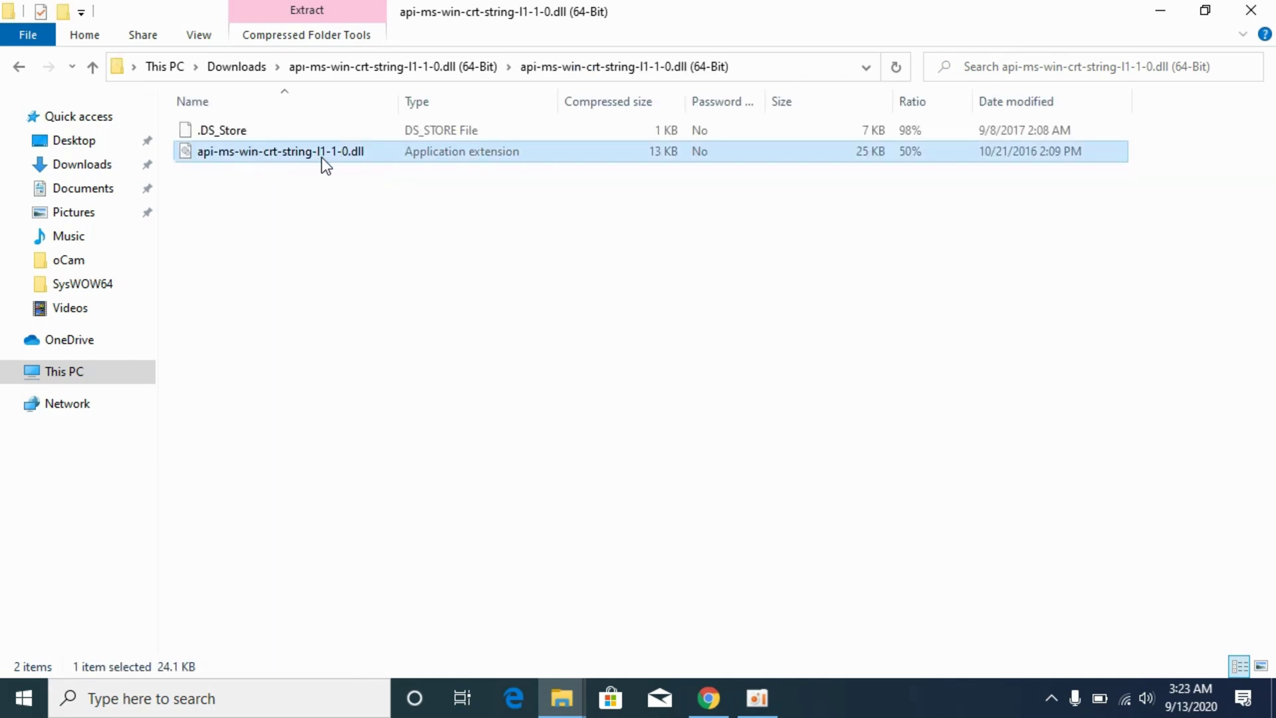
left_click(388, 220)
- Paste the 64-bit DLL into C:\Windows\System32, confirming the admin prompt
left_click(562, 699)
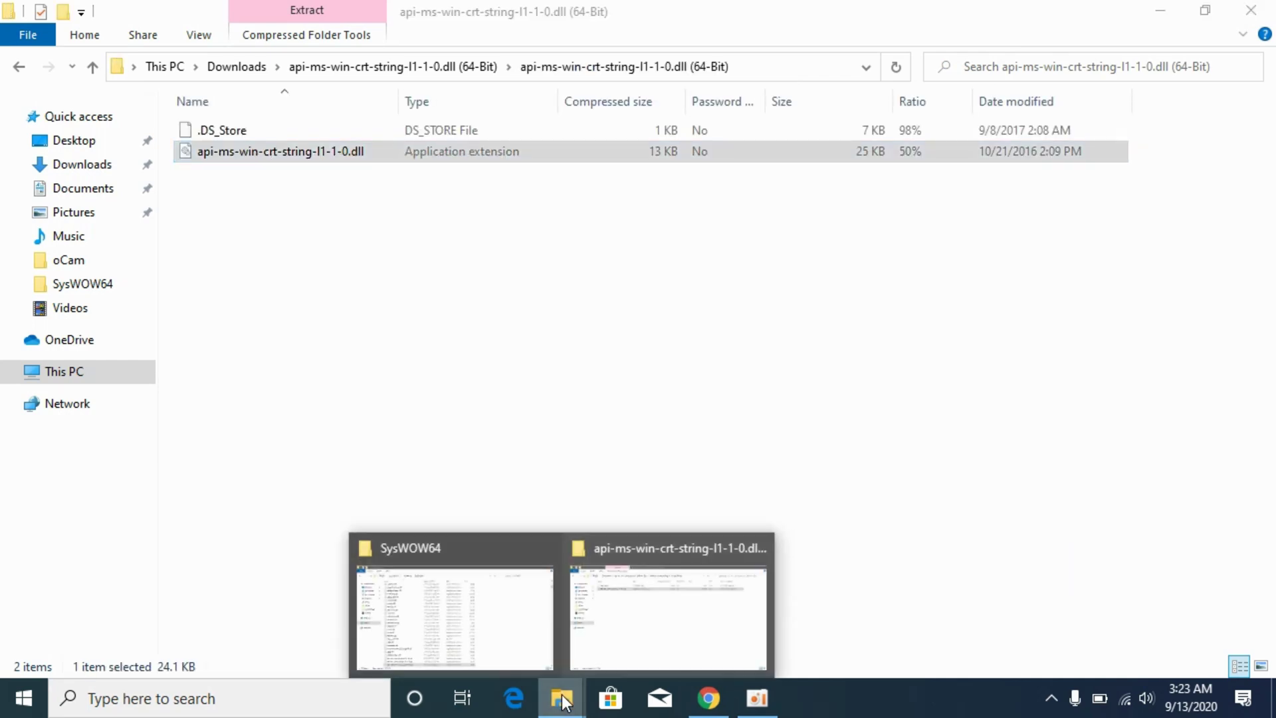
left_click(456, 604)
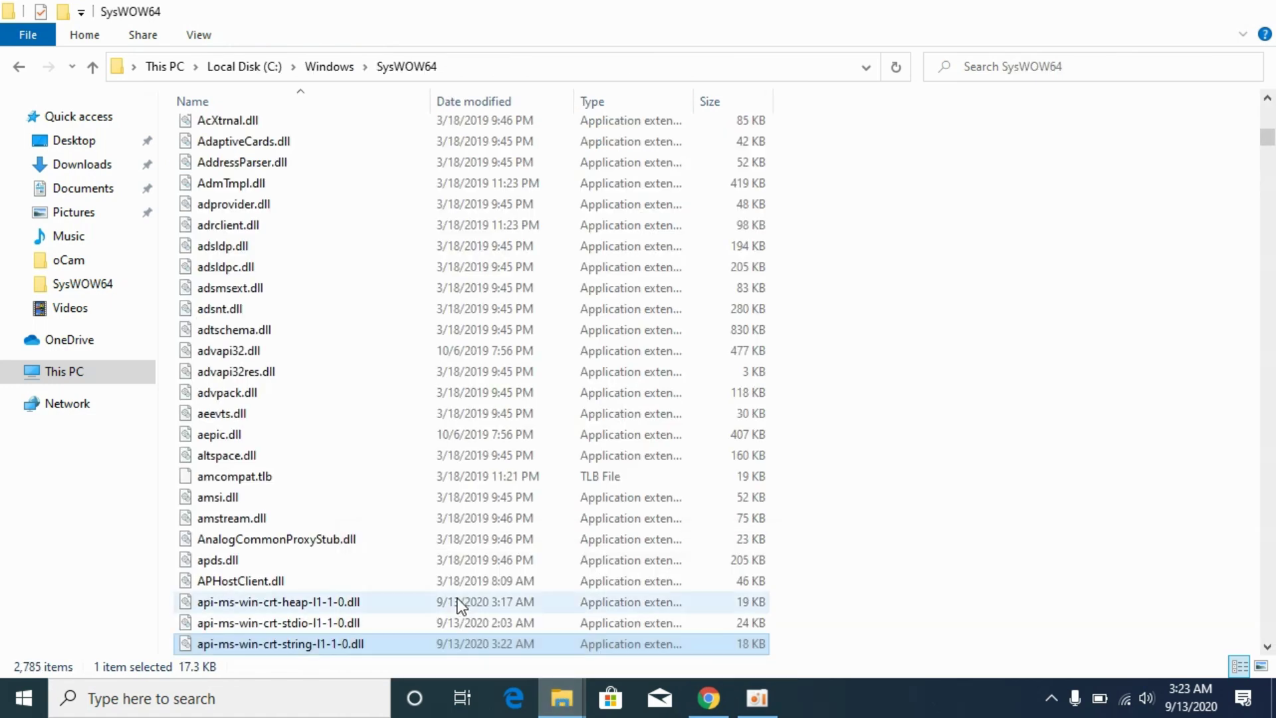
left_click(19, 67)
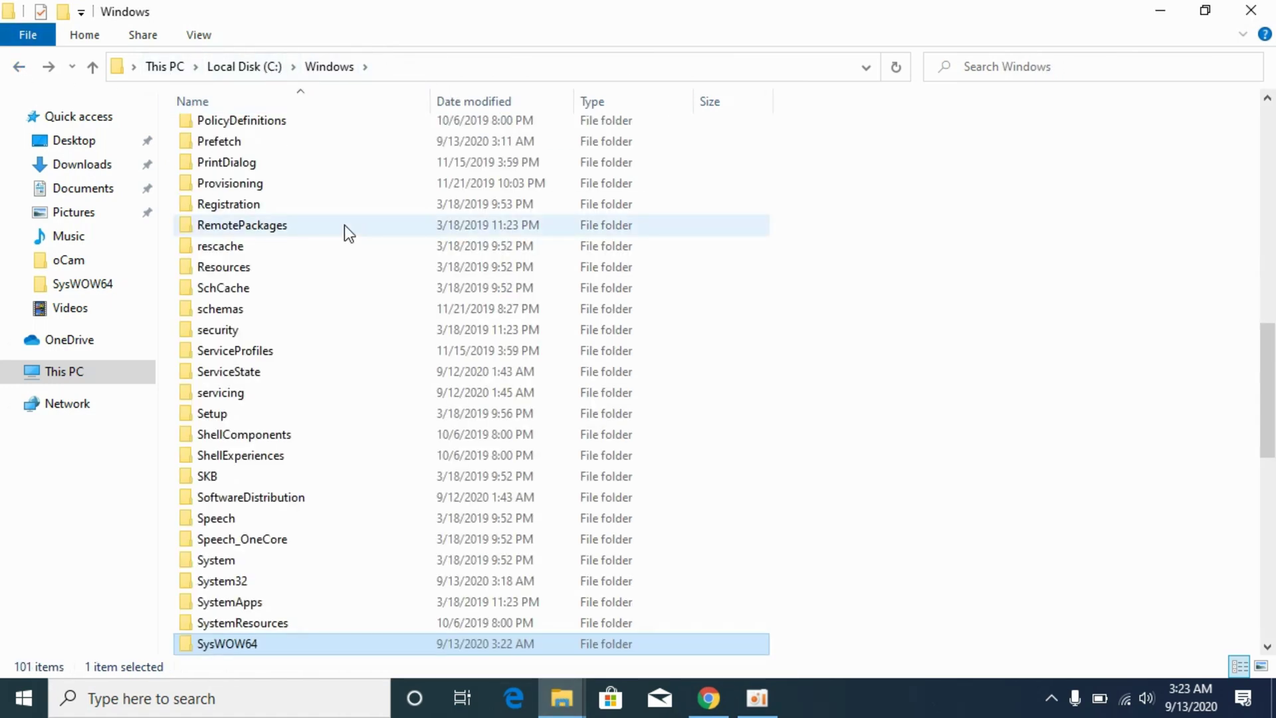
left_click(229, 584)
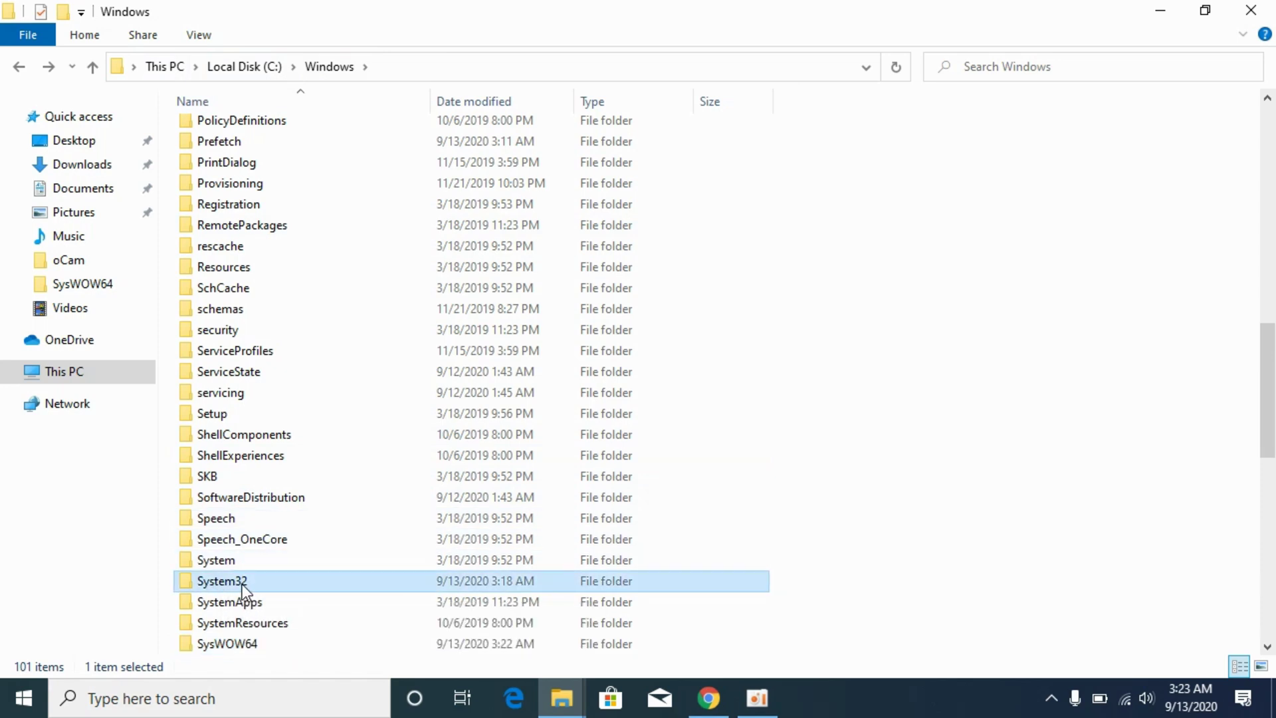
double_click(242, 584)
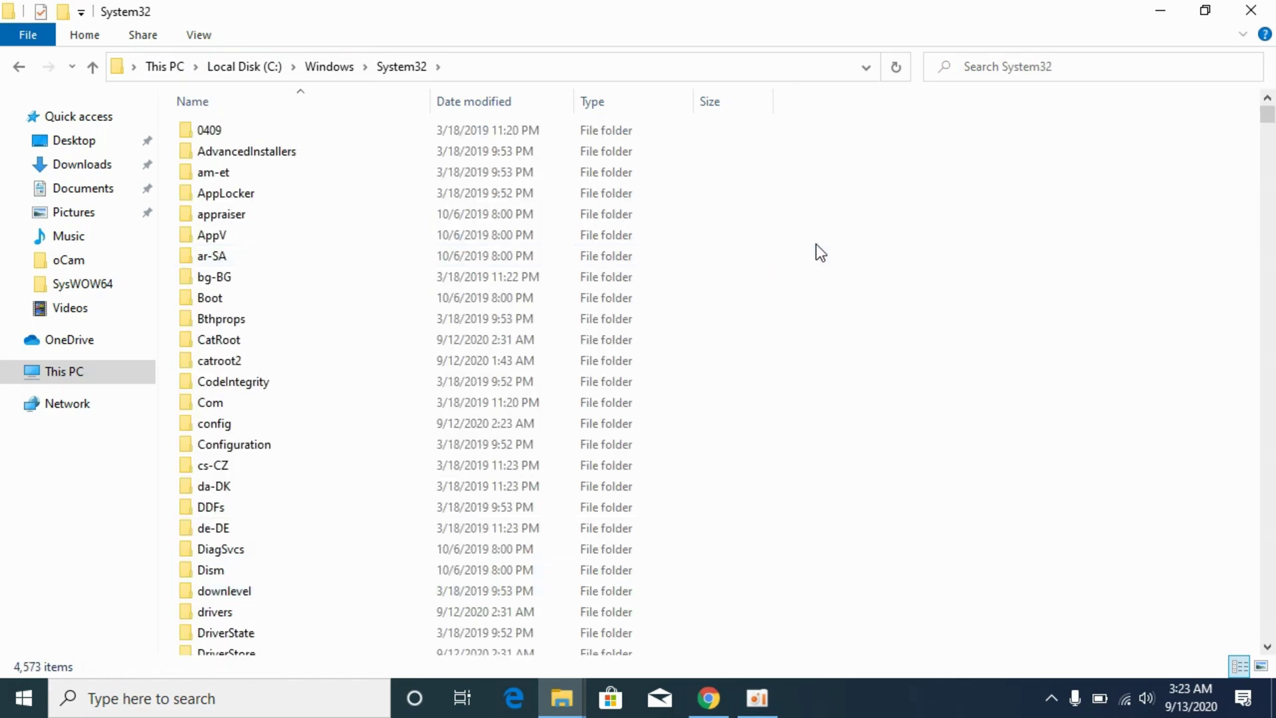
right_click(1003, 242)
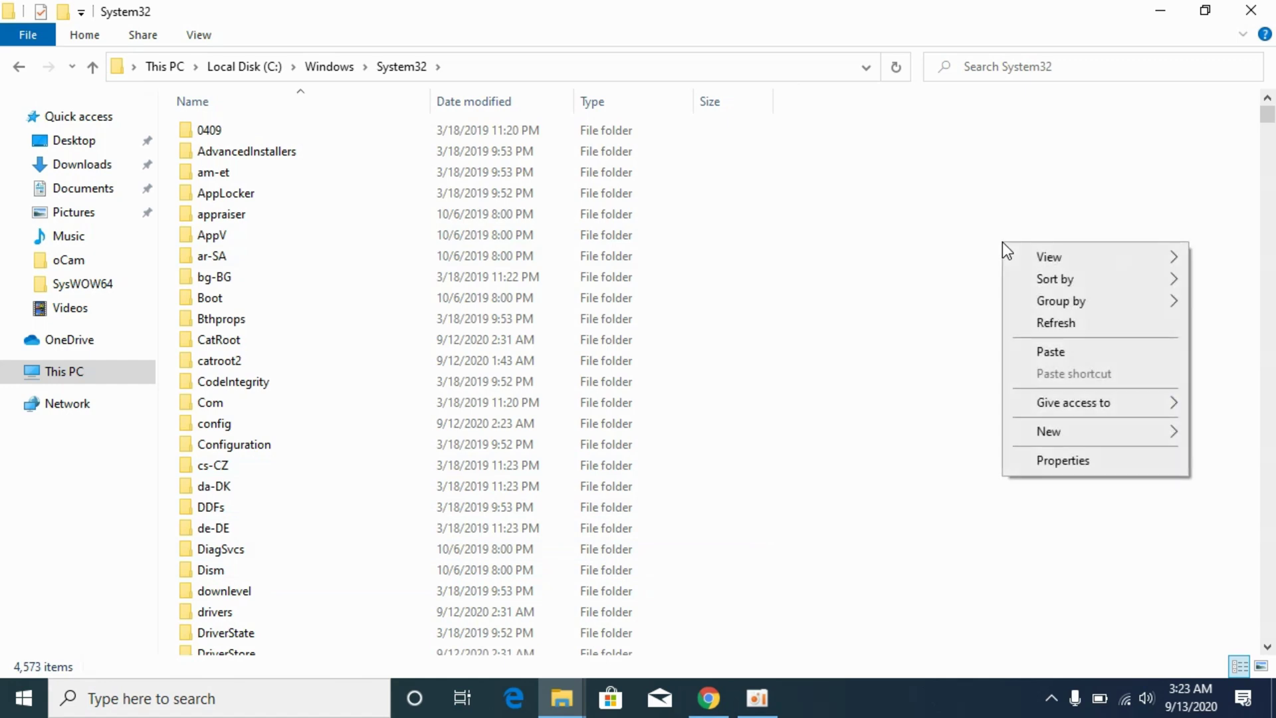
left_click(1042, 341)
key("Return")
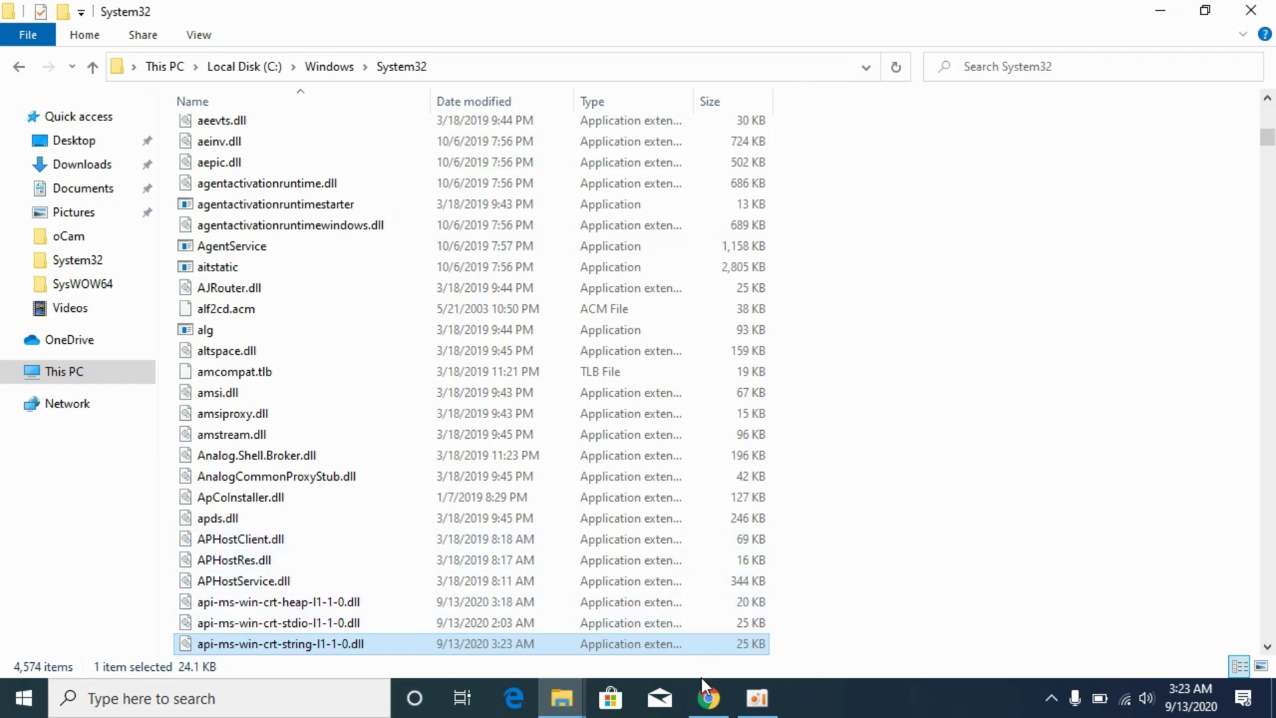
- Reopen the DLL tab in Chrome and highlight the installation instructions for SysWOW64 and System32
left_click(713, 711)
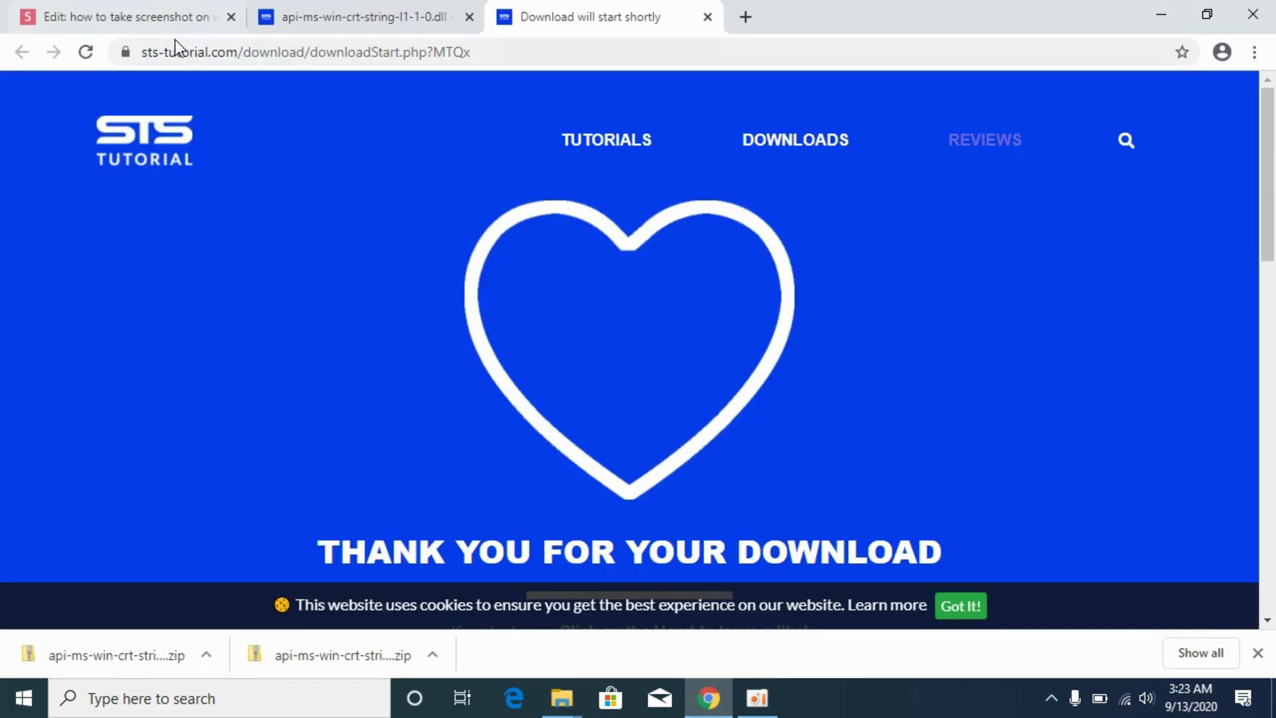
left_click(317, 1)
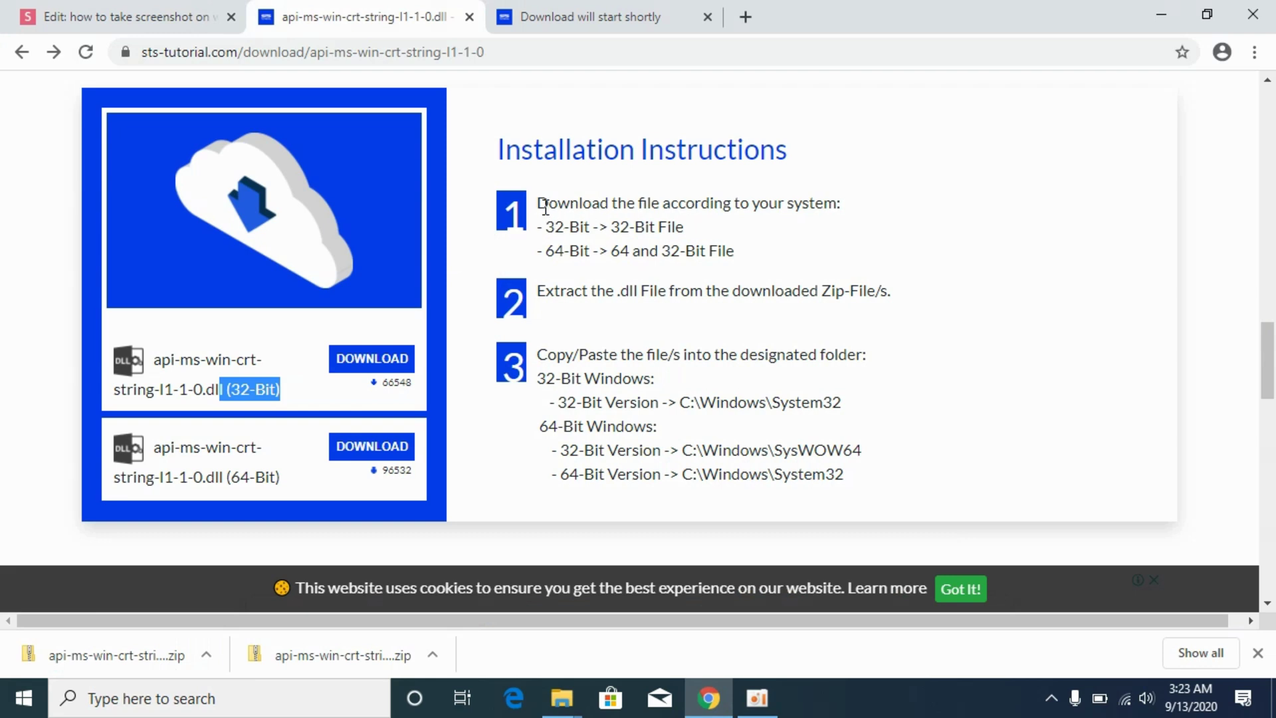
left_click_drag(541, 206, 928, 454)
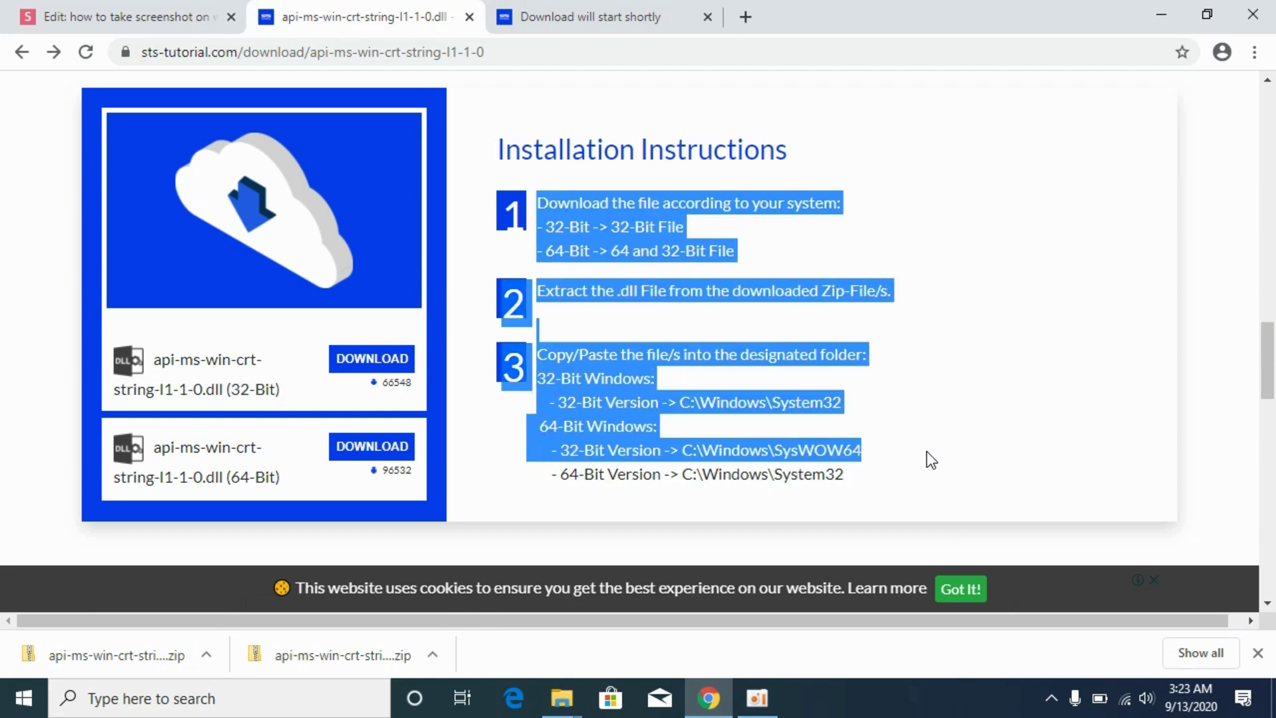
left_click(982, 394)
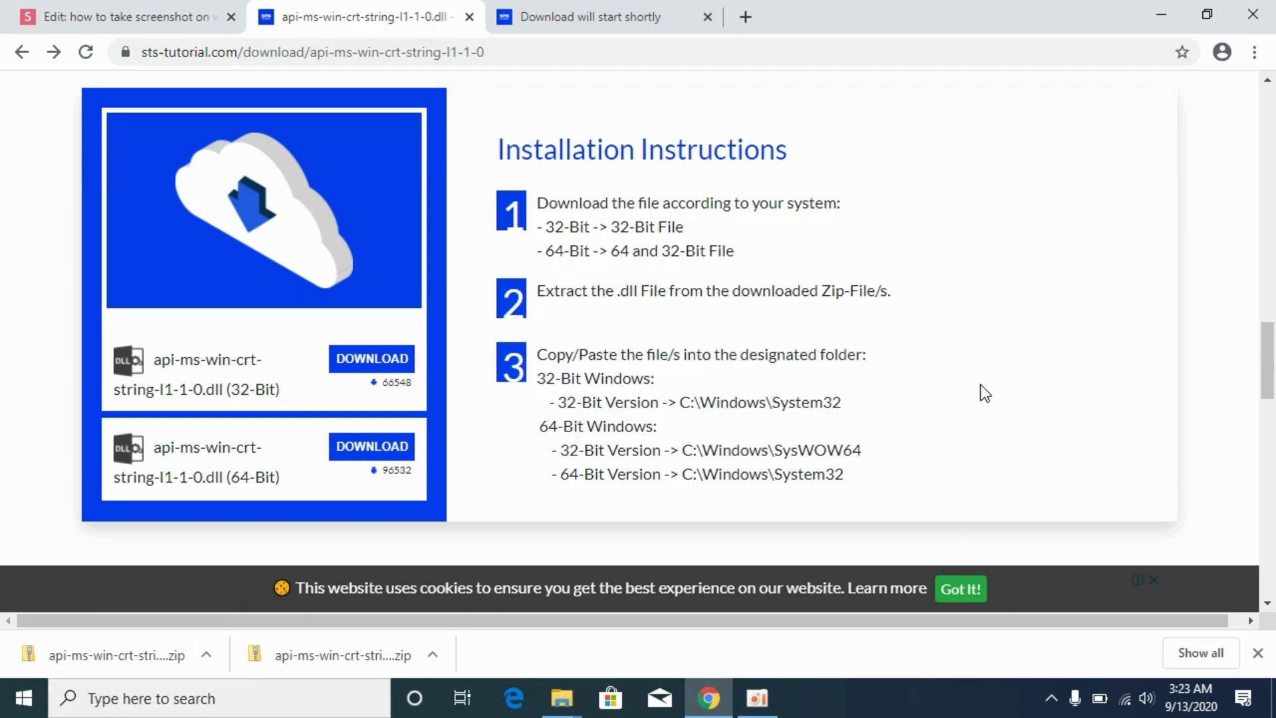